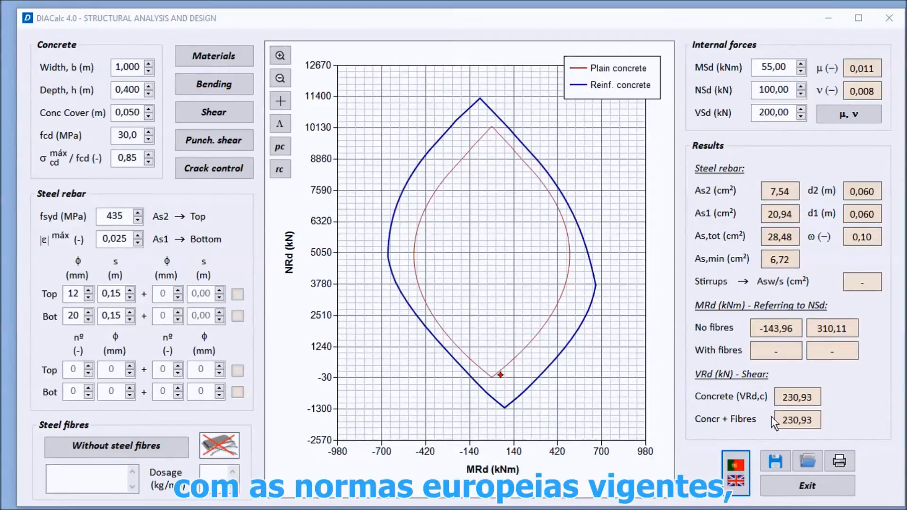
Open the language and code settings and switch through each Eurocode 2 variant, finishing on EN 1992-1-1 User-Defined
click(735, 473)
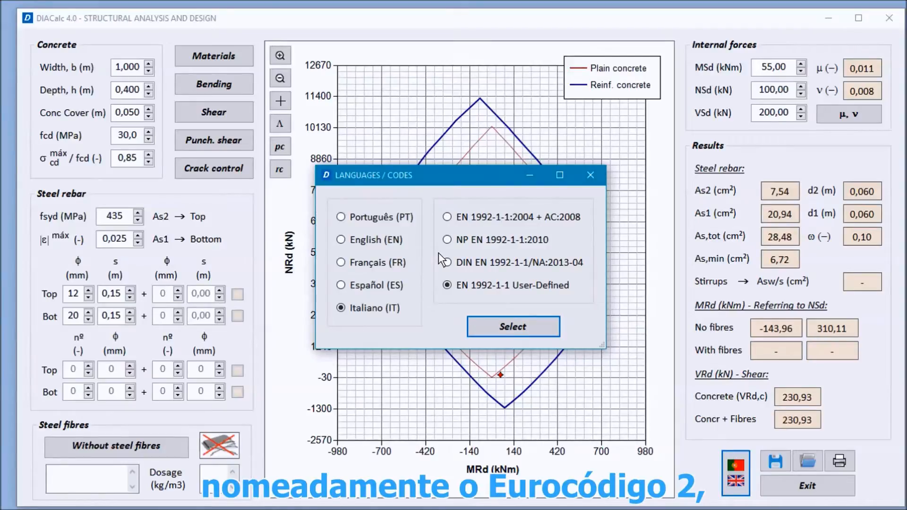
click(462, 219)
click(462, 241)
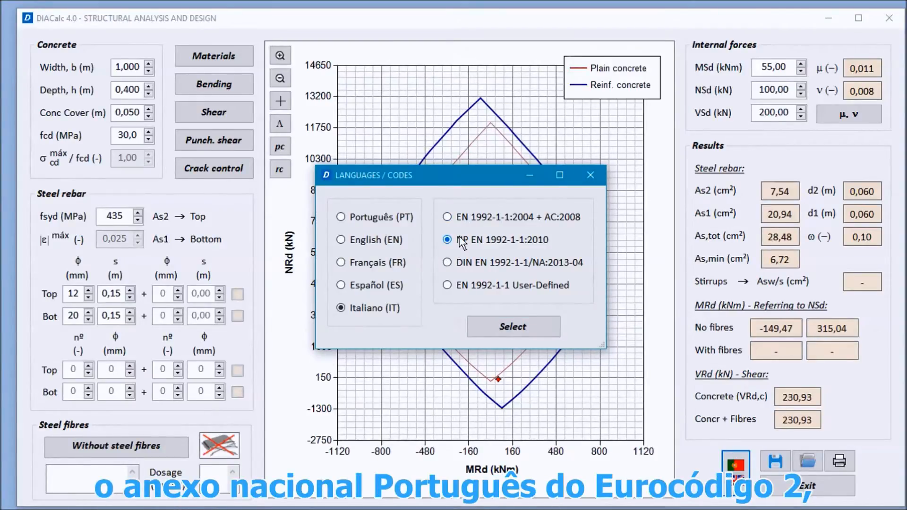
click(456, 261)
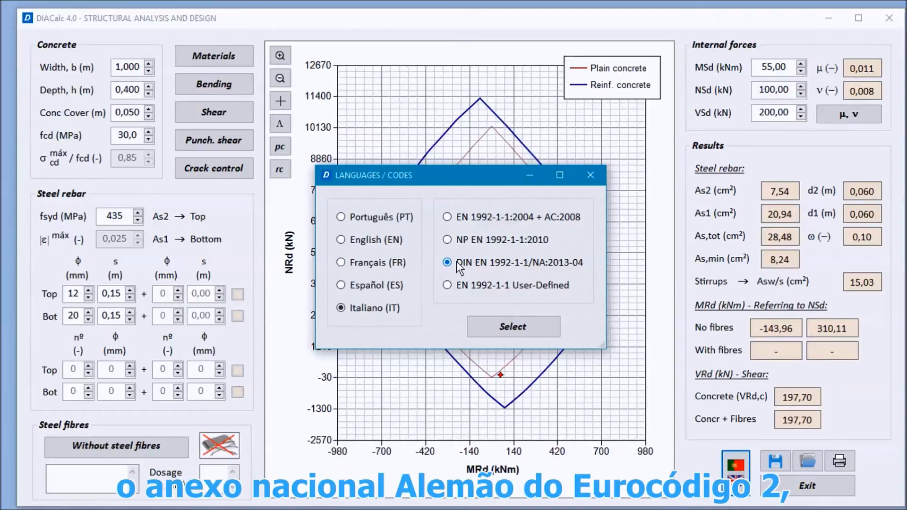
click(460, 289)
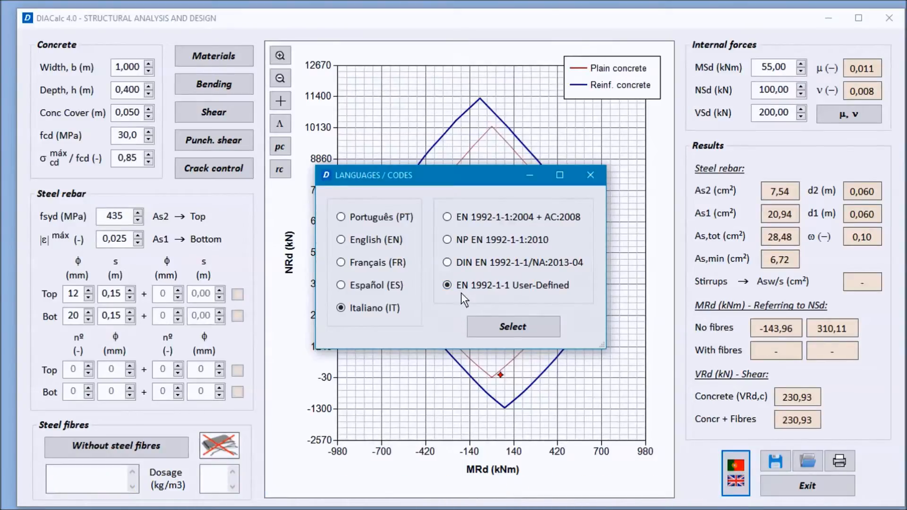
Set the language to Português (PT) and try English (EN) as the alternative language
click(367, 217)
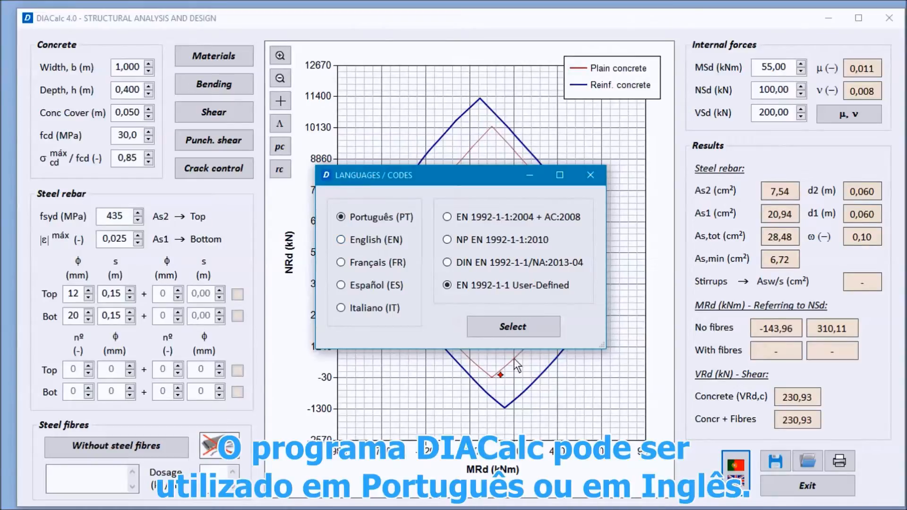
click(513, 326)
click(368, 240)
click(523, 328)
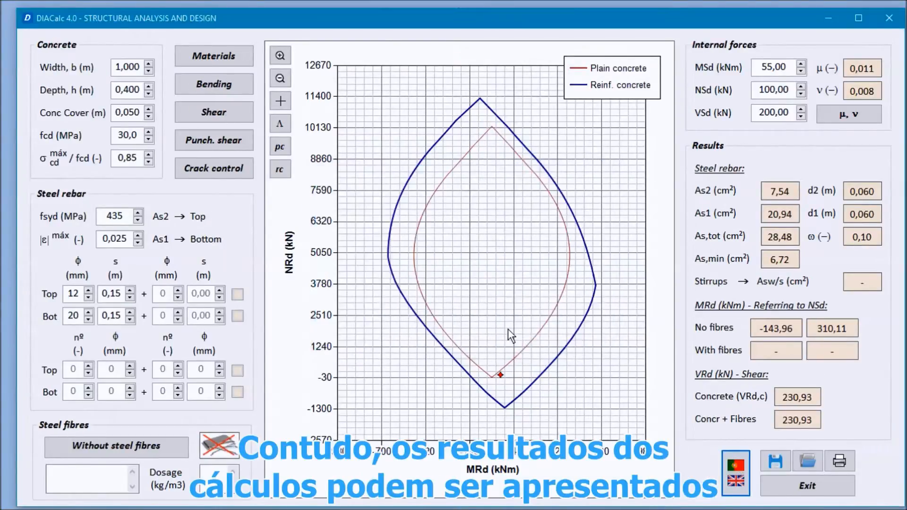
Reopen the language settings, try Français (FR), and set the language to Italiano (IT)
click(736, 472)
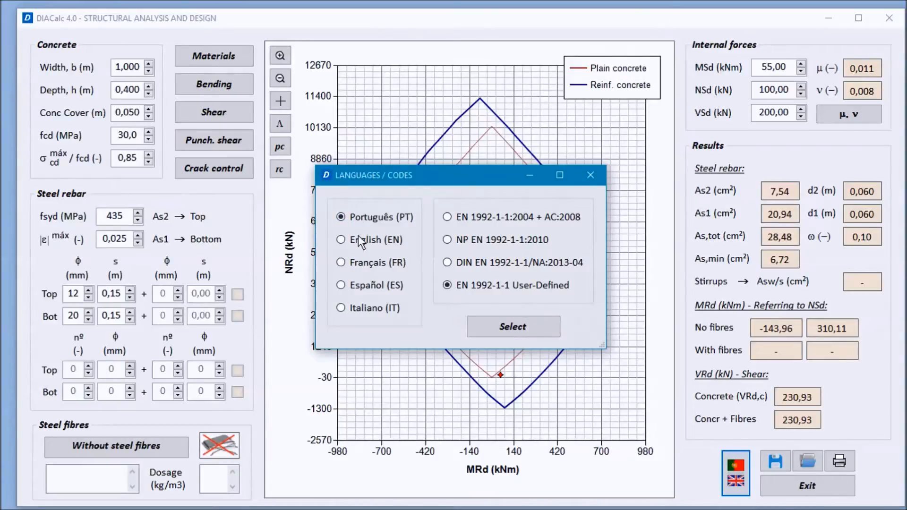
click(361, 264)
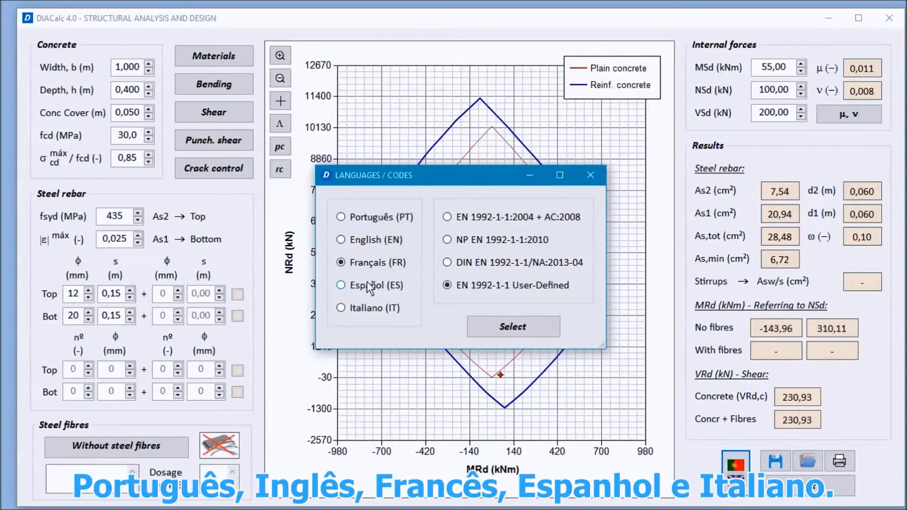
click(371, 307)
click(513, 326)
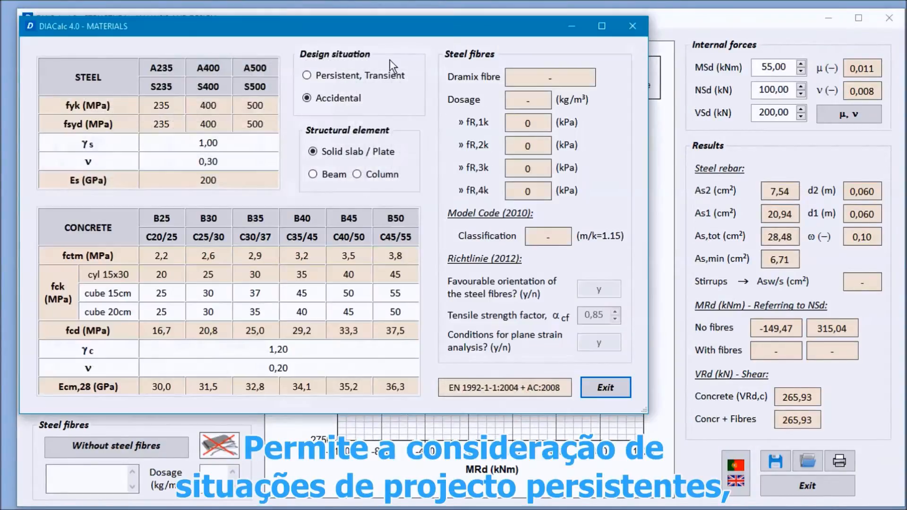
Set the materials' design situation to Persistent, Transient after comparing it with Accidental, and try the Column structural element
drag(387, 32, 491, 44)
click(429, 88)
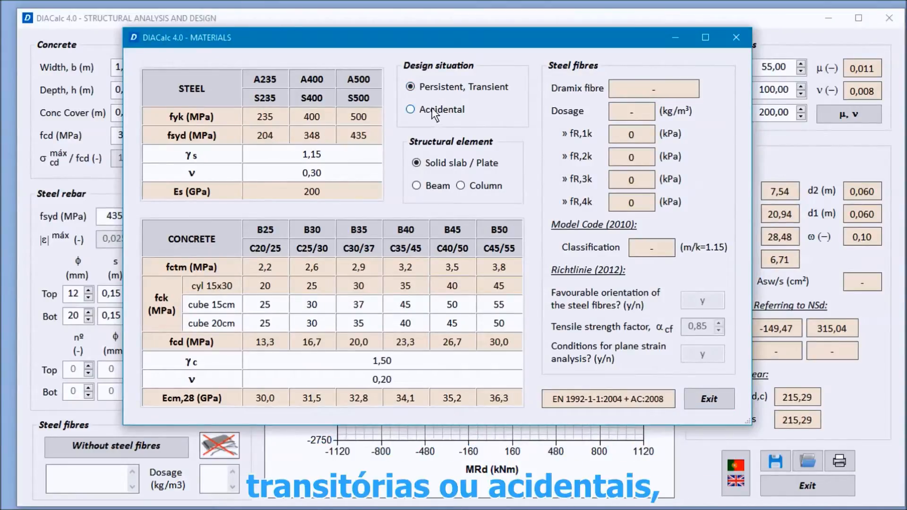
click(431, 109)
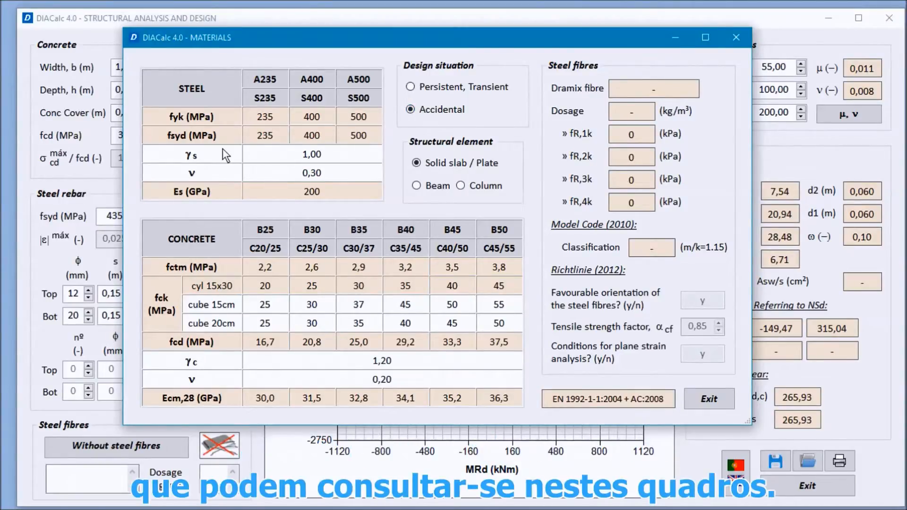
click(427, 86)
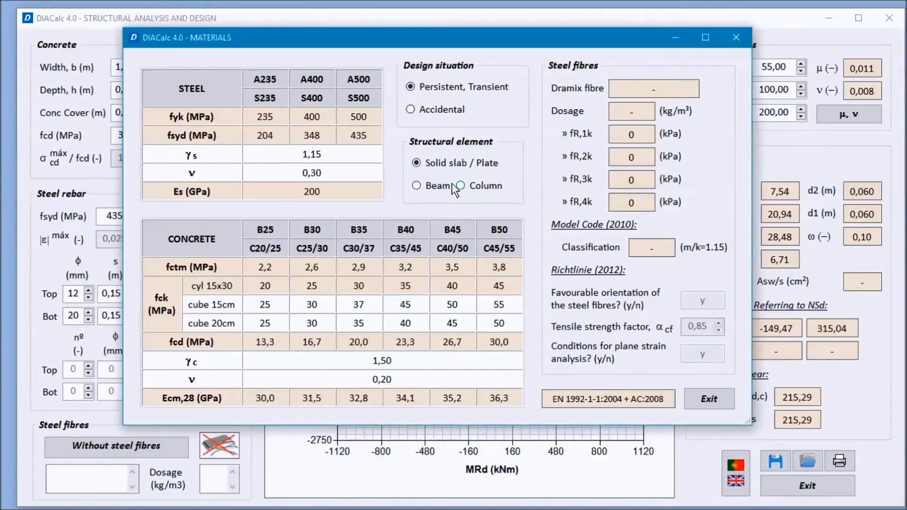
click(483, 186)
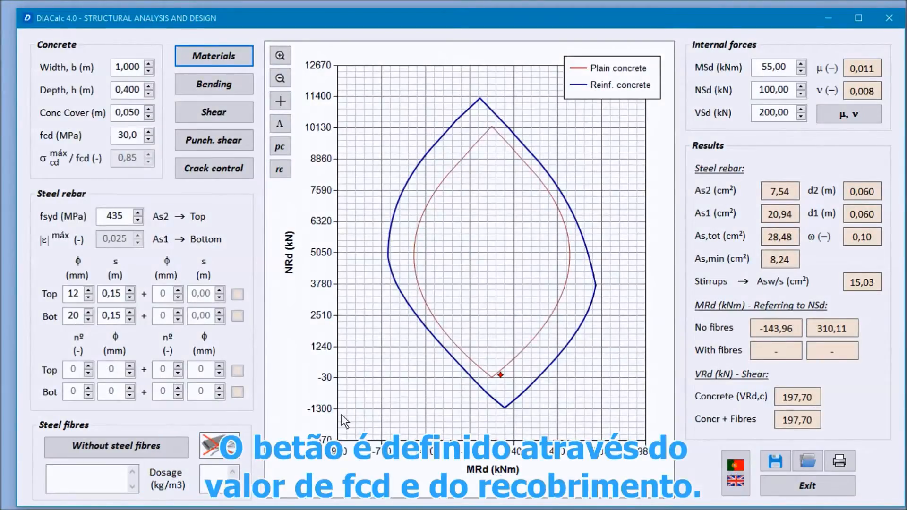
Set the concrete design strength fcd to 20,0 MPa
drag(122, 135, 116, 135)
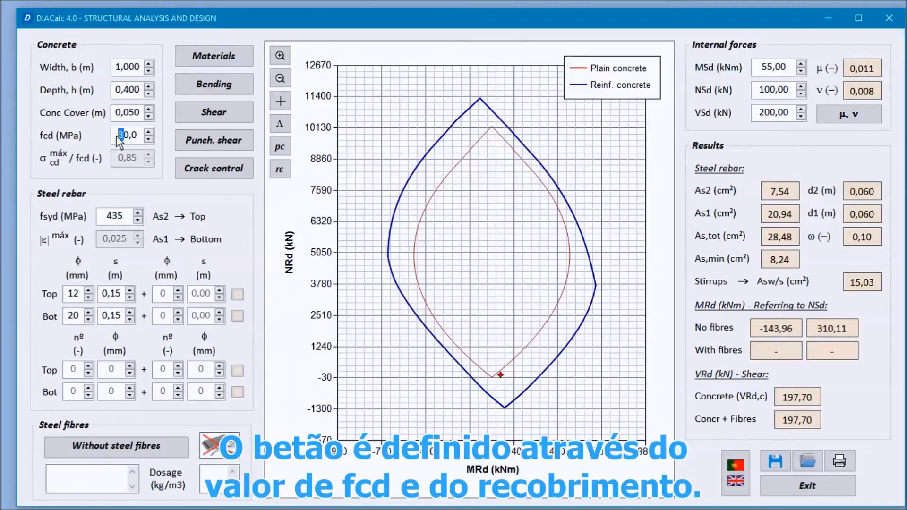
click(128, 113)
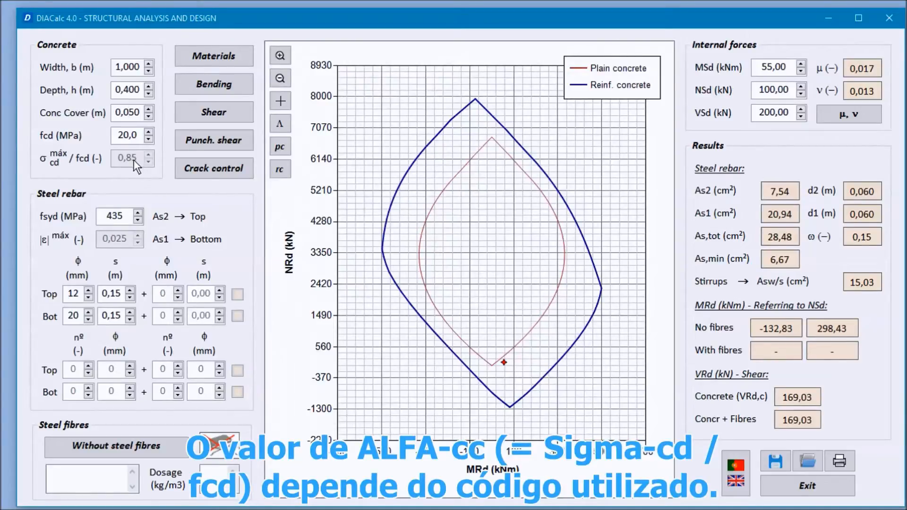
click(120, 218)
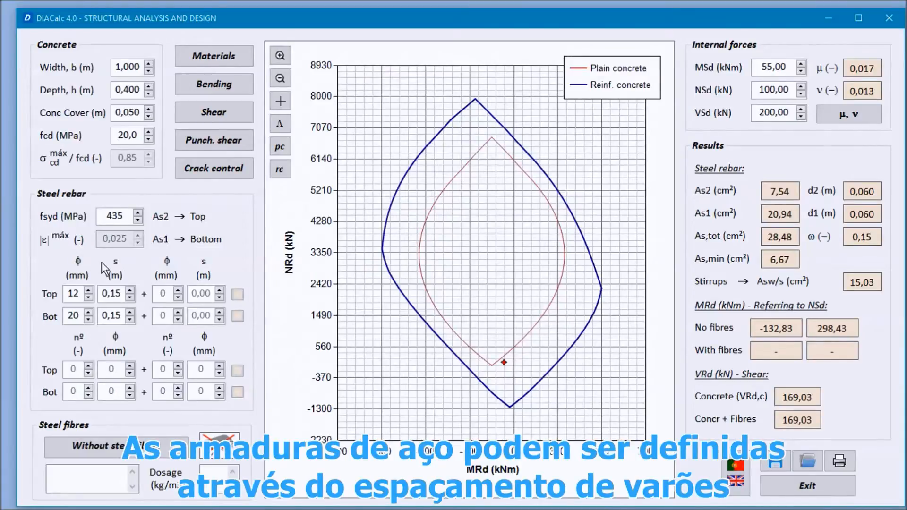
click(111, 294)
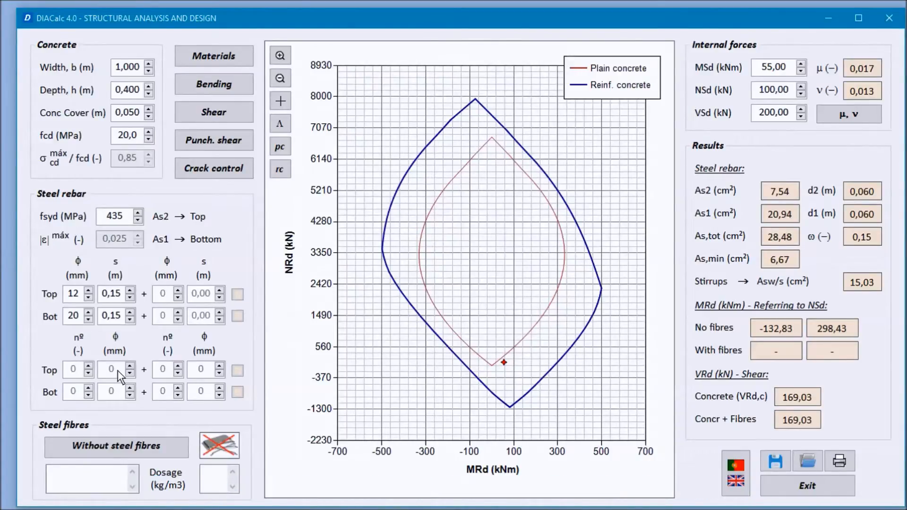
Enable steel fibre reinforcement with the 4D 65/60 BG fibre
click(127, 447)
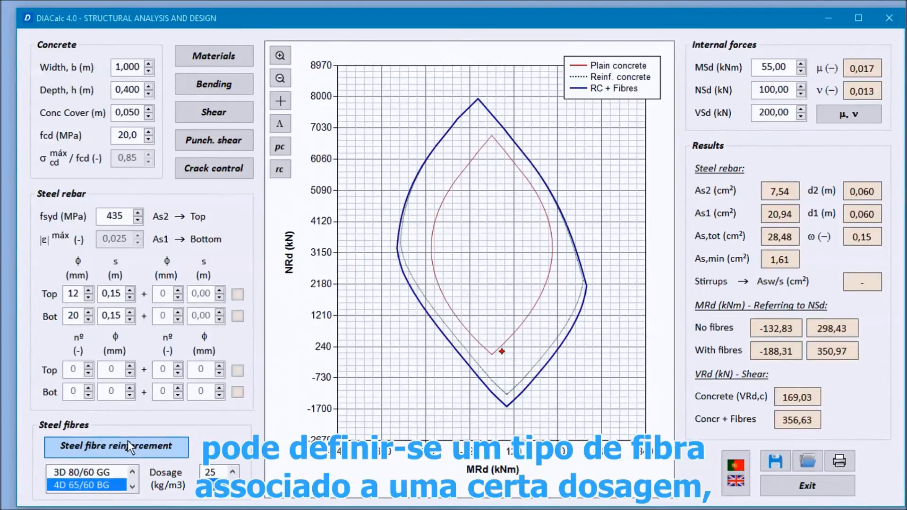
click(91, 477)
click(95, 486)
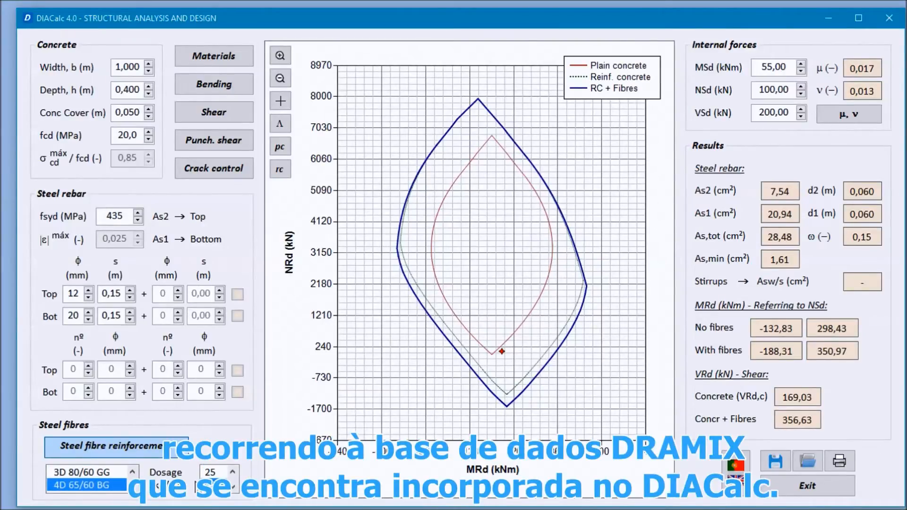
Choose the fR,1k ... fR,4k entry in the fibre list and examine its editable residual strengths in the SFRC properties
click(133, 472)
click(133, 472)
click(134, 472)
click(133, 472)
click(134, 472)
click(133, 472)
click(110, 473)
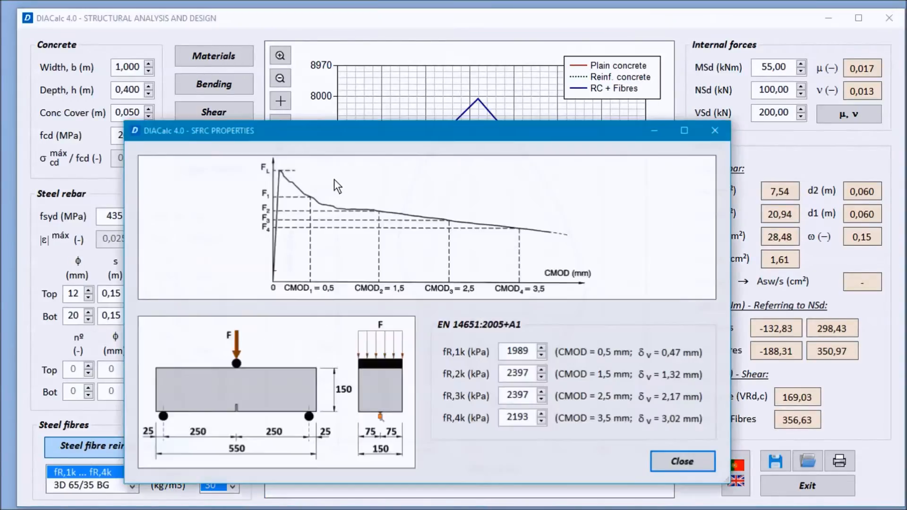
drag(375, 134, 413, 106)
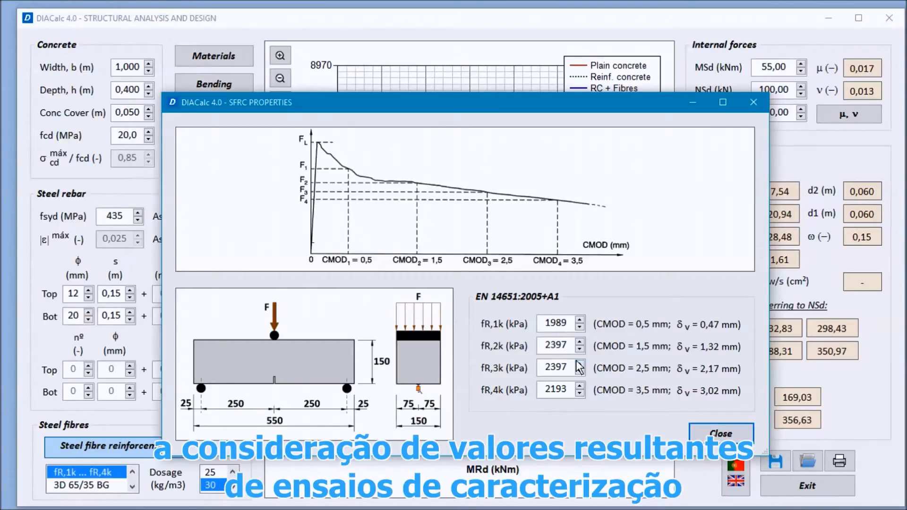
click(697, 435)
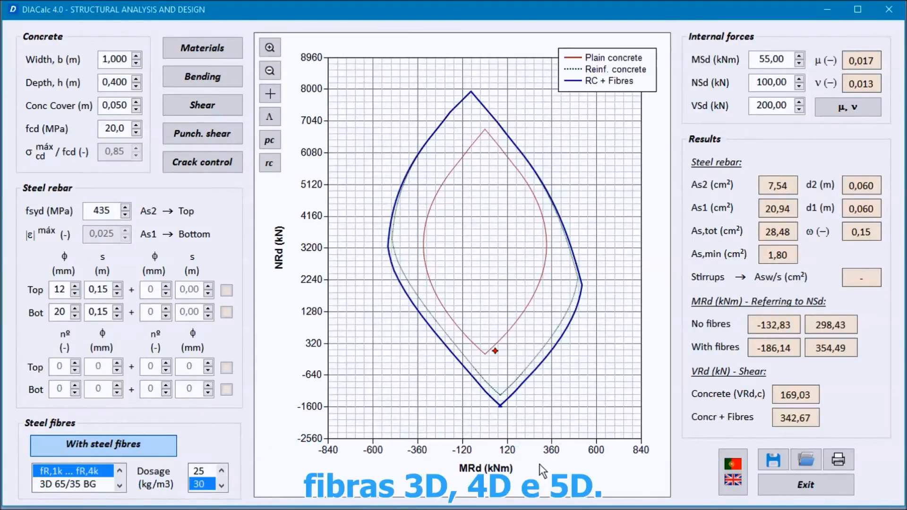
Try the 3D 65/35 BG fibre and switch the fibre type to 4D 65/60 BL
click(70, 485)
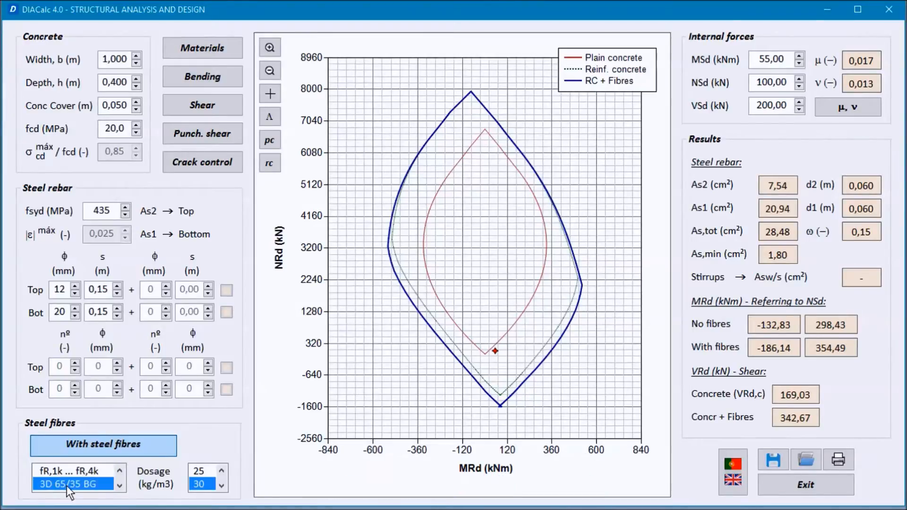
scroll(110, 489, down, 3)
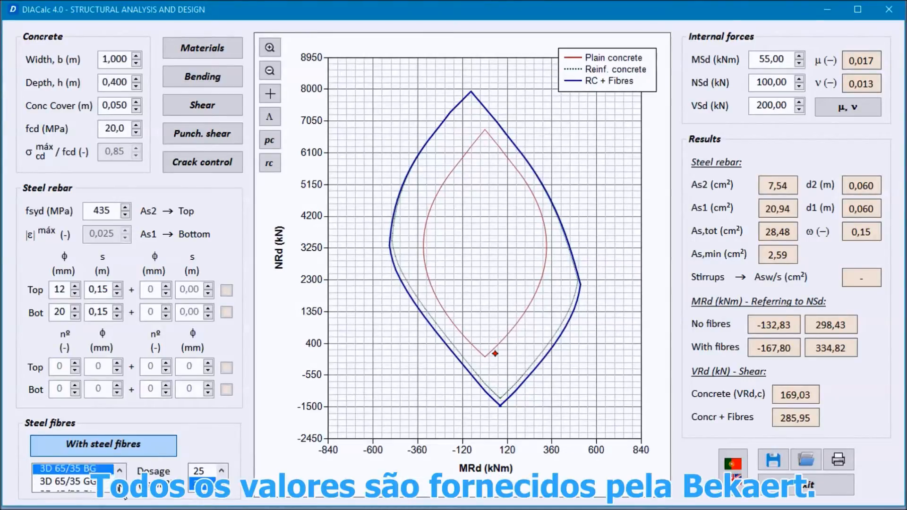
scroll(108, 483, down, 1)
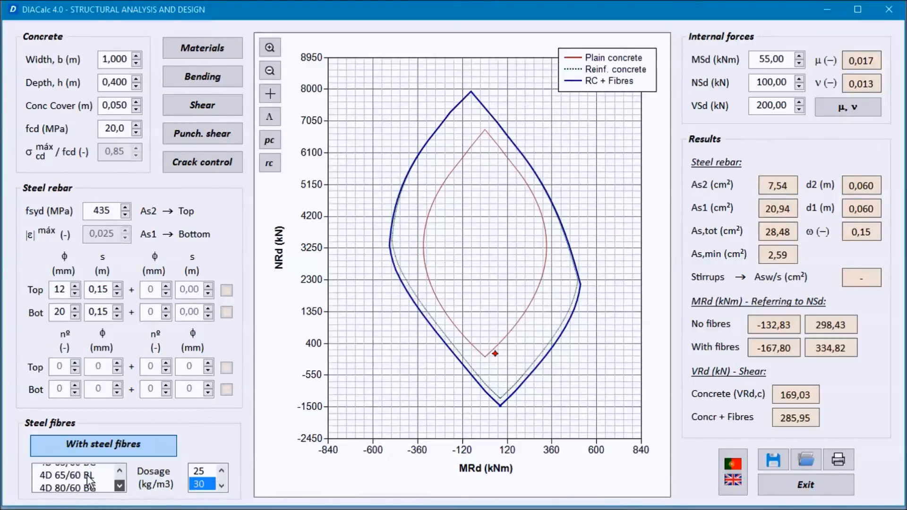
click(85, 474)
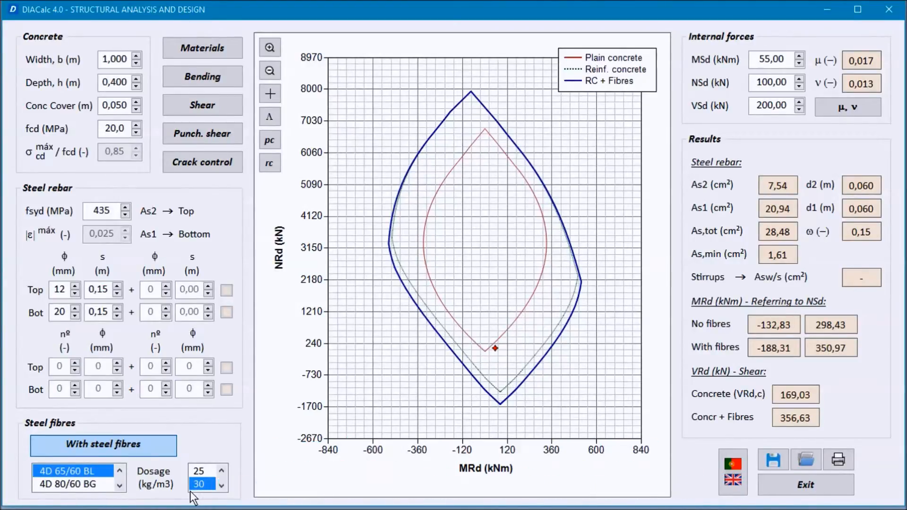
Try the lowest steel fibre dosage of 20 kg/m3 and set the dosage to 40 kg/m3
click(221, 469)
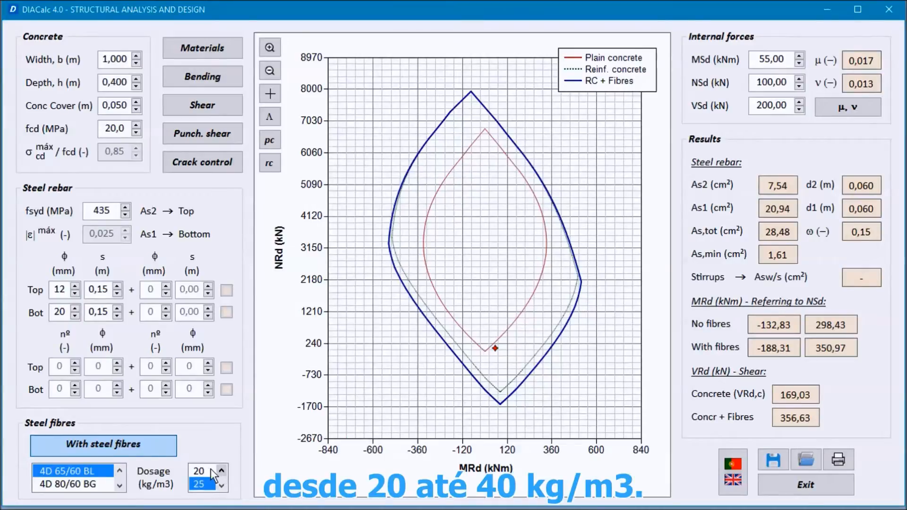
click(209, 470)
click(221, 484)
click(220, 484)
click(211, 484)
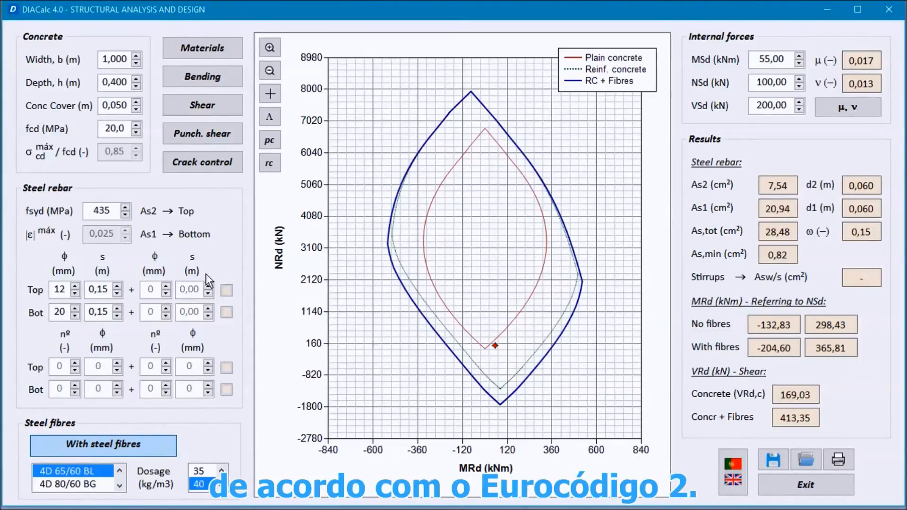
Change the steel fibre type to 5D 65/60 GG
click(119, 489)
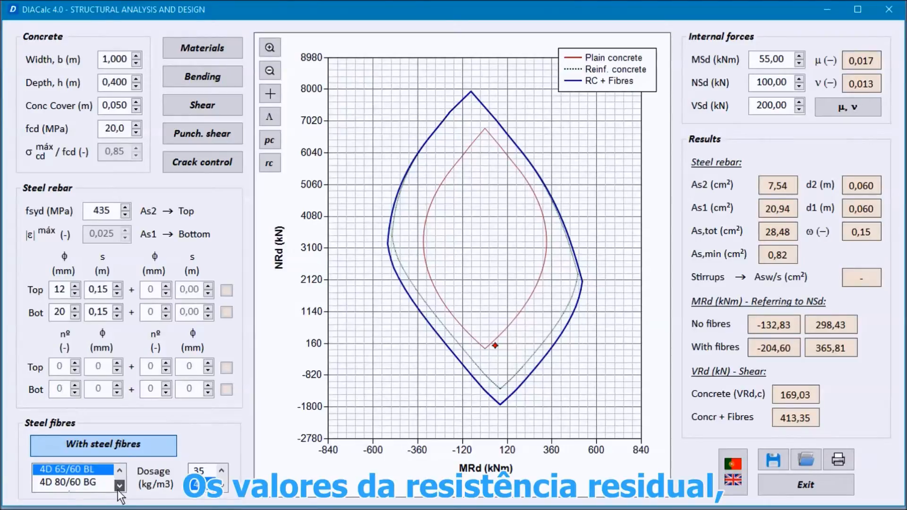
click(119, 488)
click(94, 485)
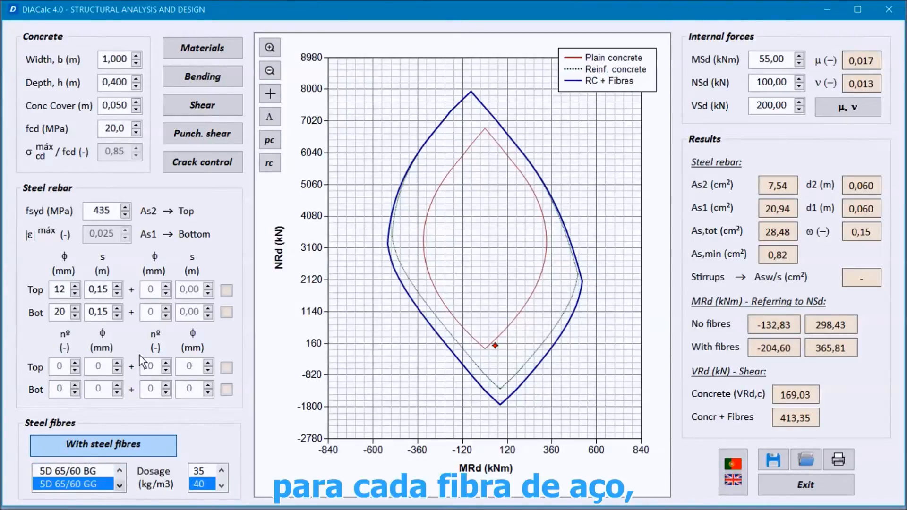
Examine the residual strengths fR,1k to fR,4k of the selected fibre in the materials data, and close it
click(218, 56)
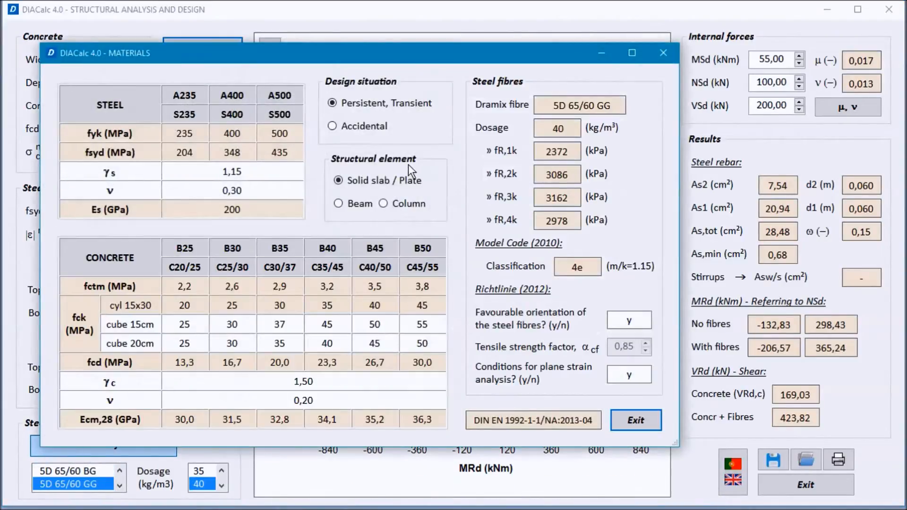
drag(401, 57, 484, 33)
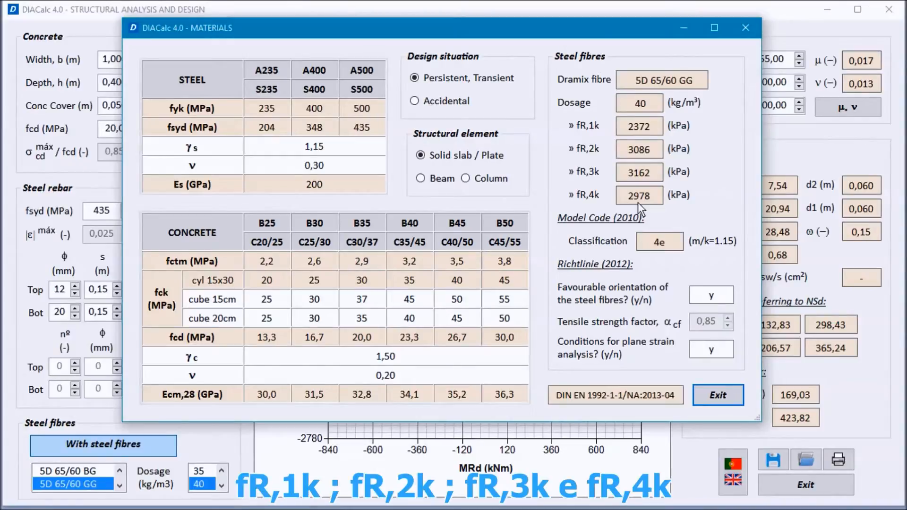
click(718, 395)
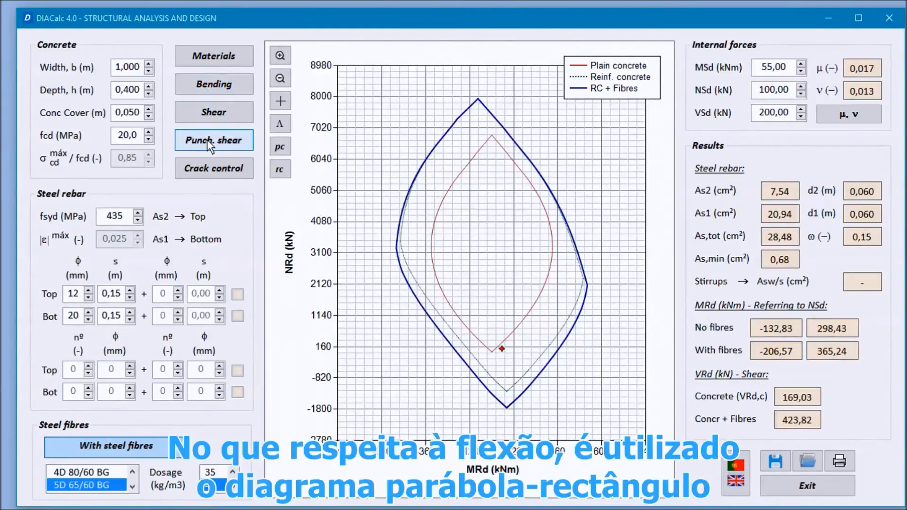
Examine the bending calculation data with its ULS and SLS diagrams, and close it
click(228, 79)
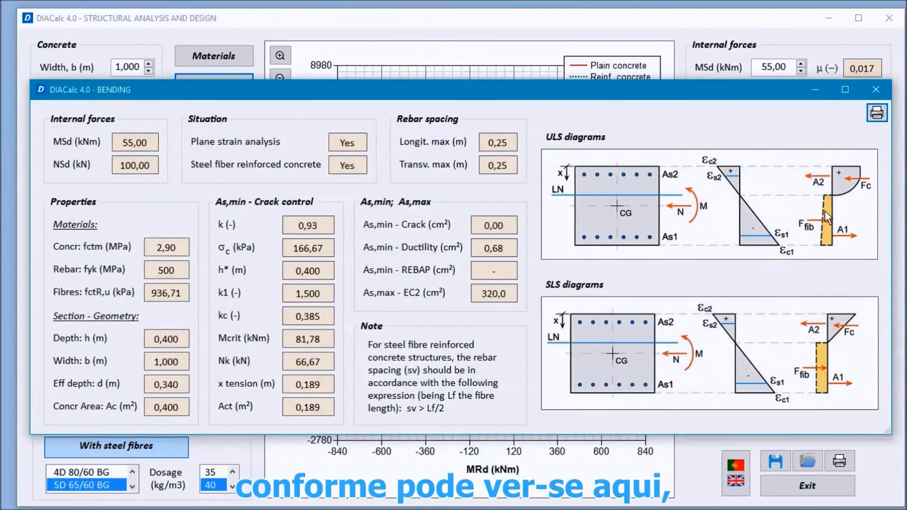
click(876, 90)
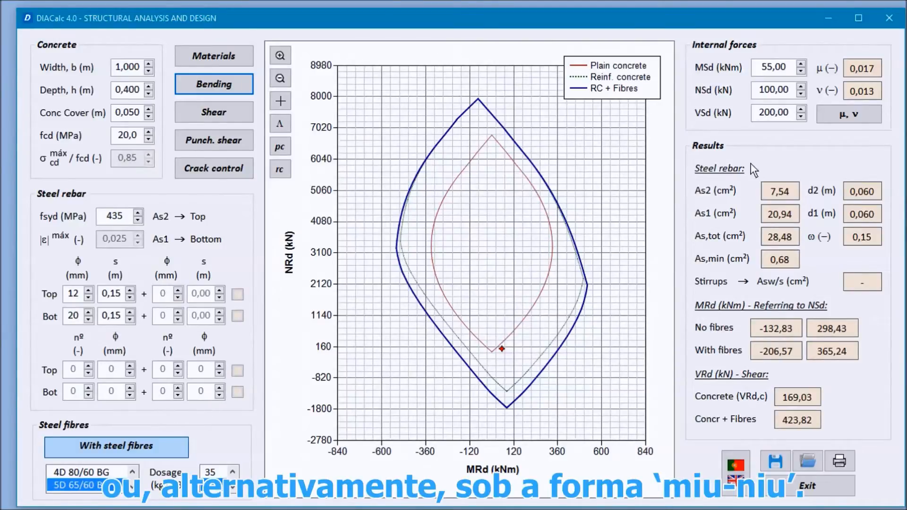
View the interaction diagram in reduced μ–ν form and return it to MRd–NRd form
click(850, 118)
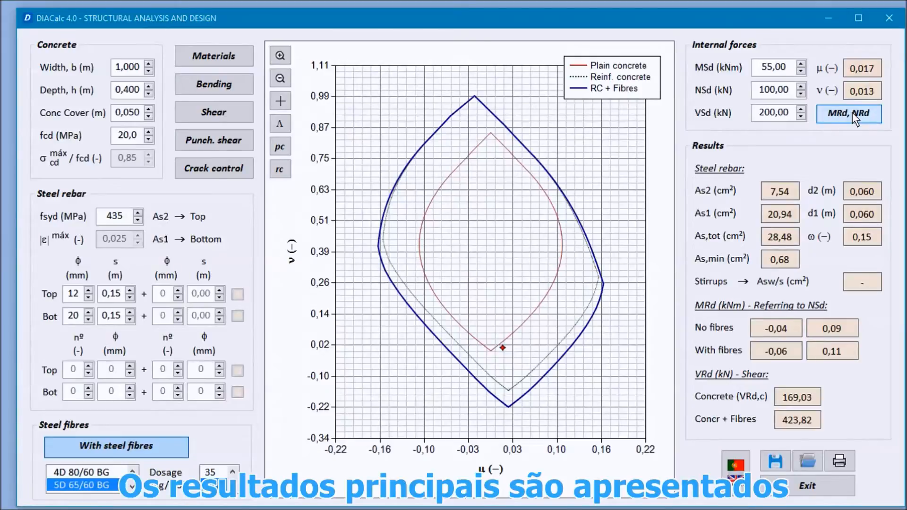
click(852, 113)
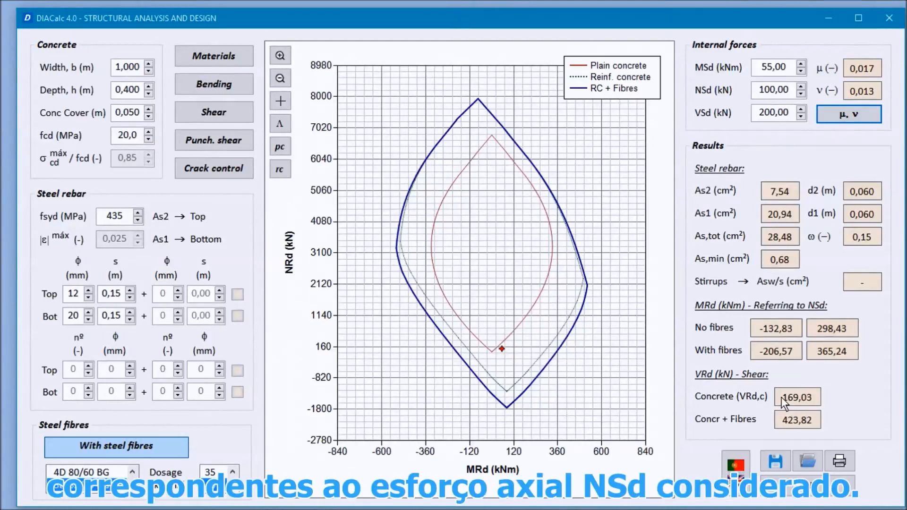
click(774, 92)
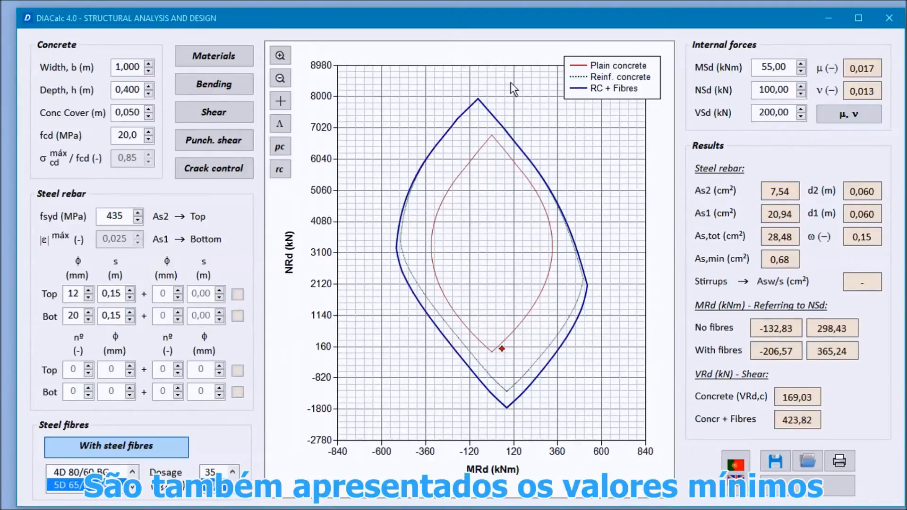
Examine the minimum and maximum reinforcement in the bending data and the fibre and stirrup results in the shear data, closing each
click(214, 83)
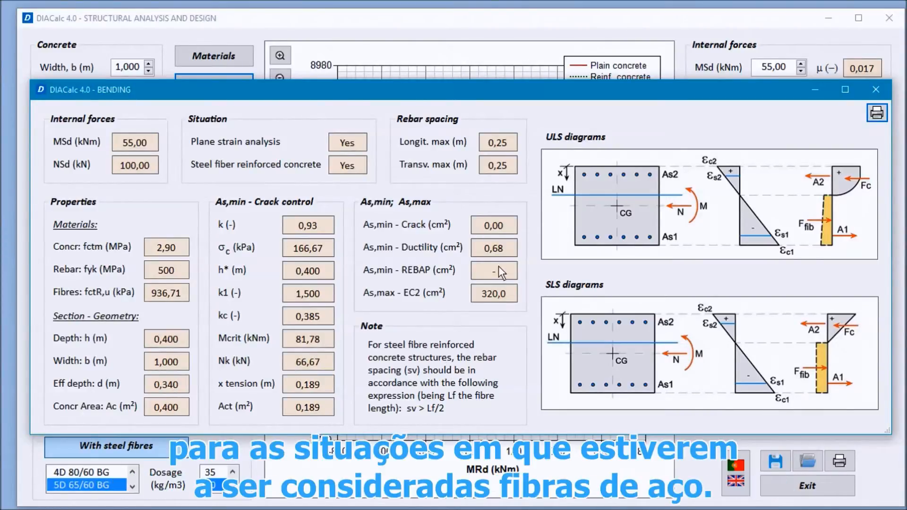
click(876, 89)
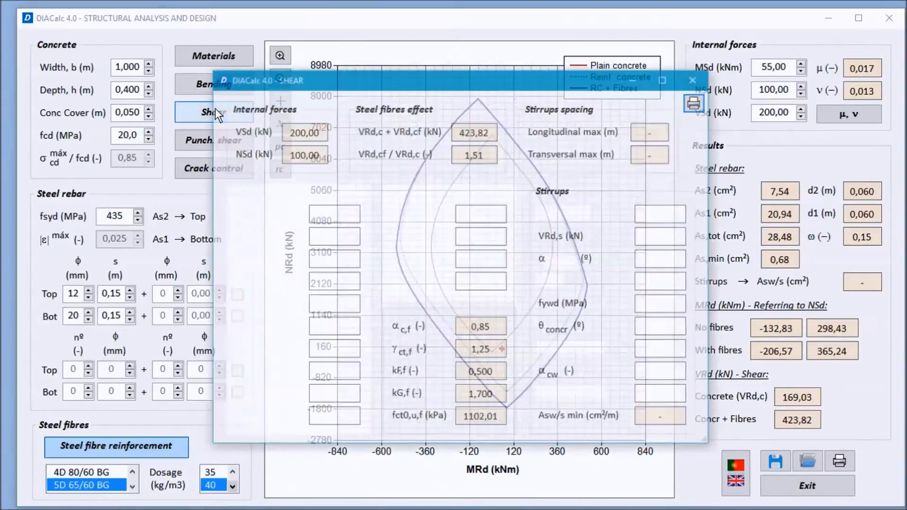
click(214, 109)
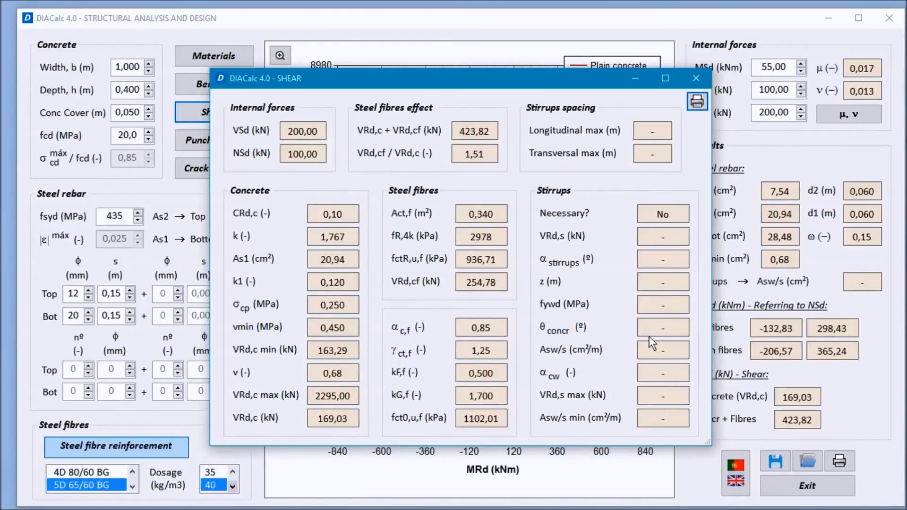
click(696, 78)
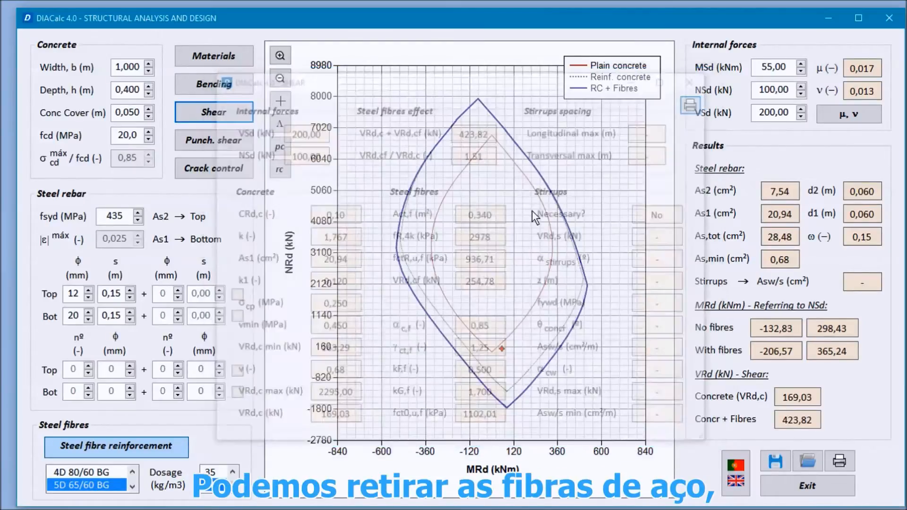
Switch the section to no steel fibres and open the shear calculation data for that case
click(161, 444)
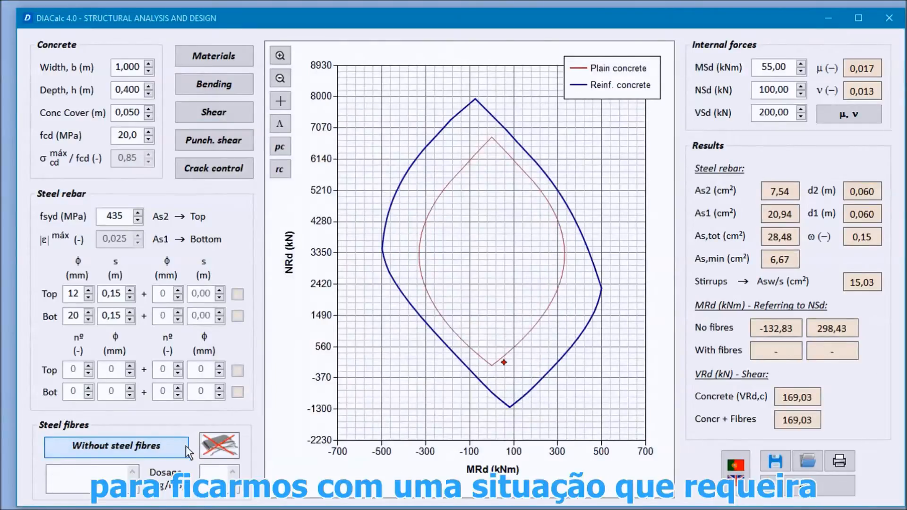
click(225, 107)
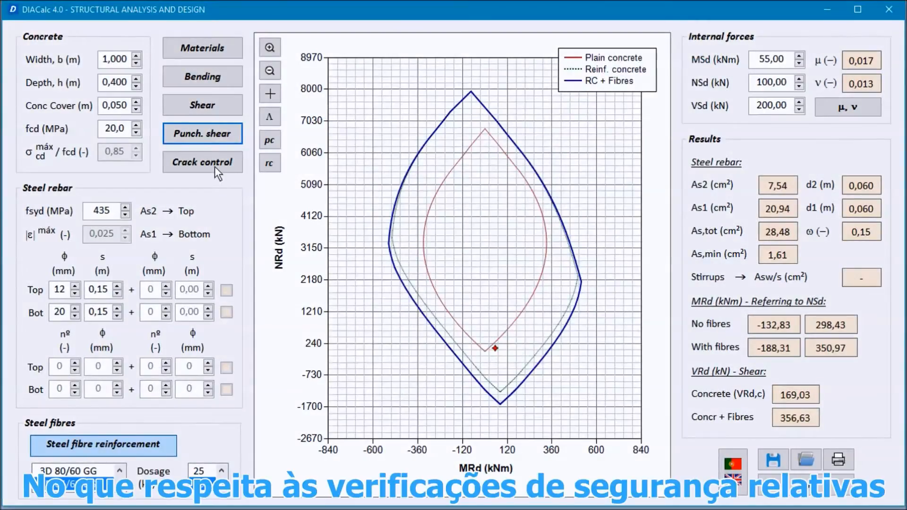
Open the punching shear verification and compare the uniform stress σ and BoEF soil-structure interaction options, leaving BoEF selected
click(207, 134)
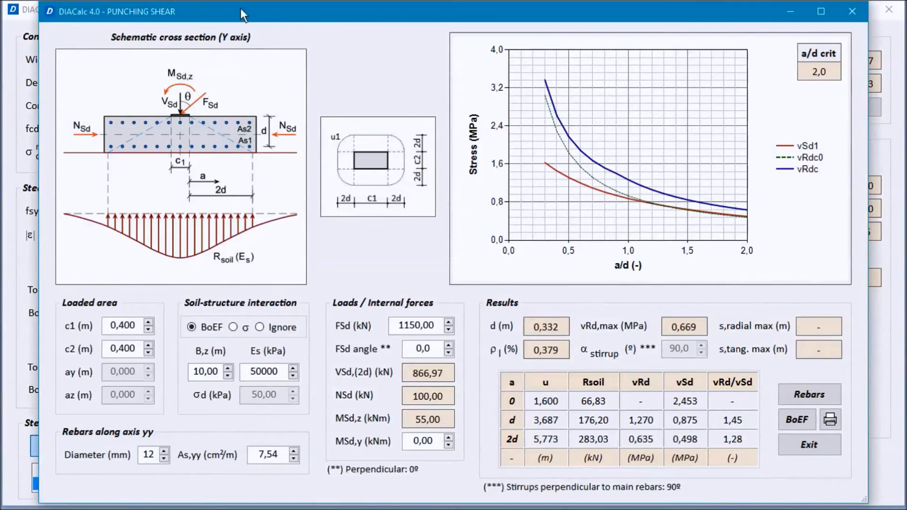
drag(250, 14, 205, 9)
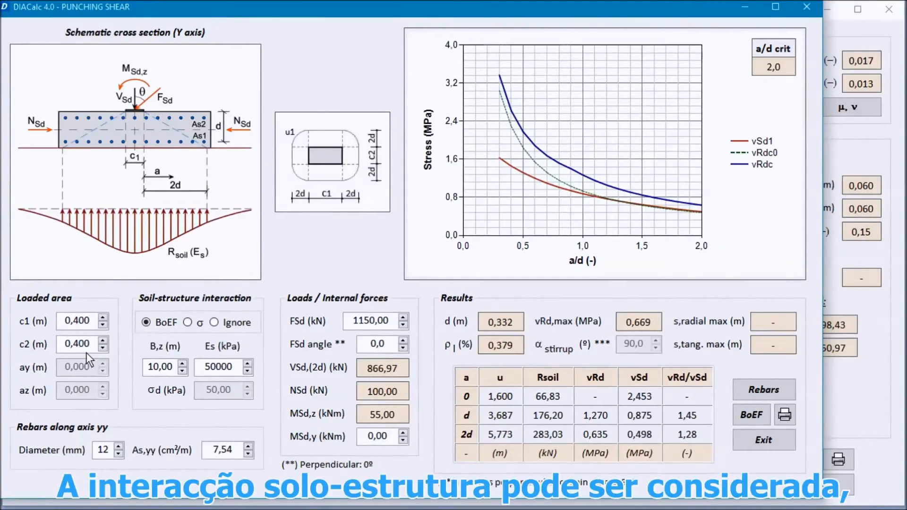
click(189, 322)
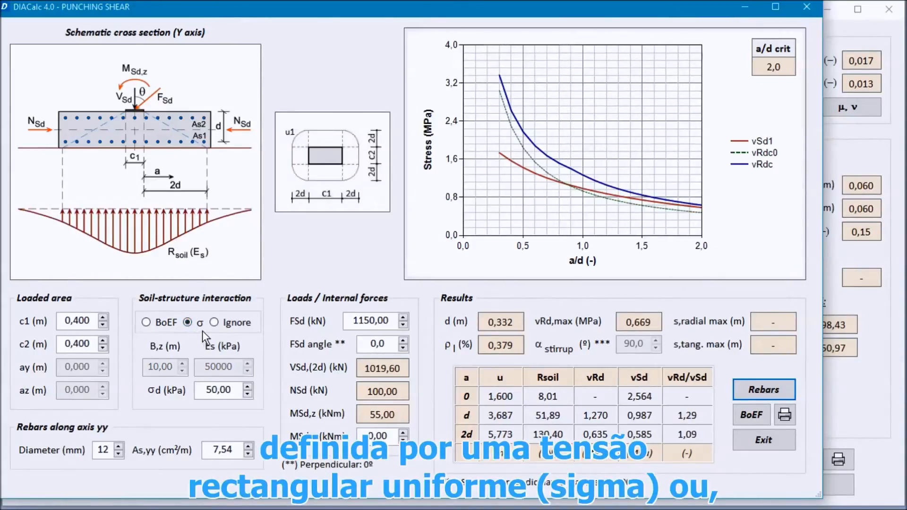
click(218, 390)
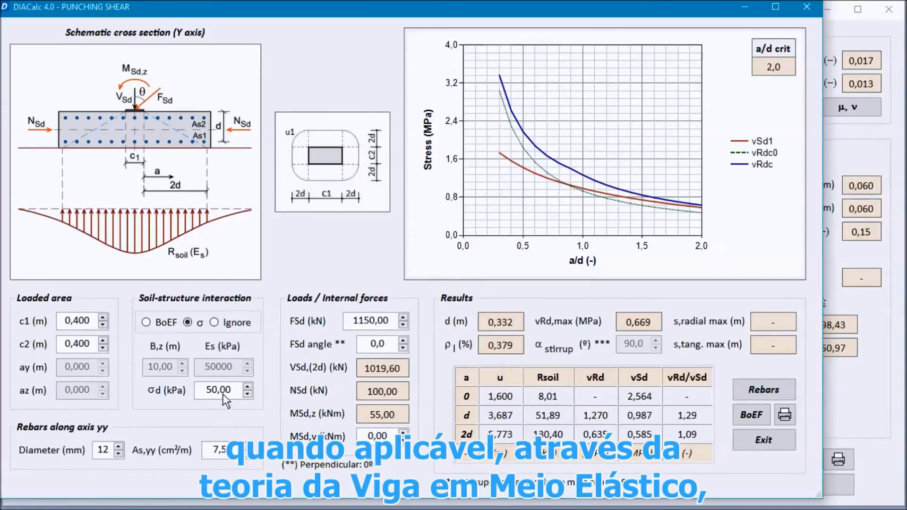
click(147, 322)
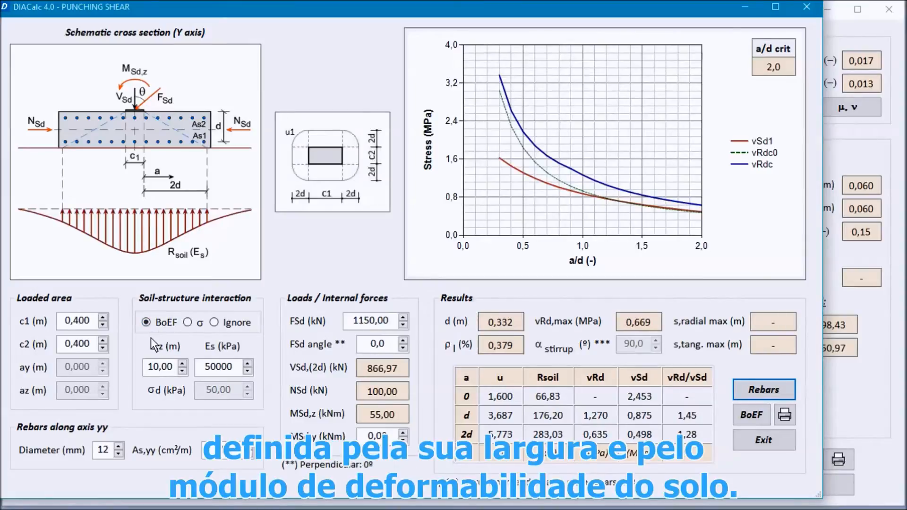
Examine the foundation width B,z, the soil modulus Es and the FSd angle inputs of the punching shear verification
click(154, 368)
click(220, 371)
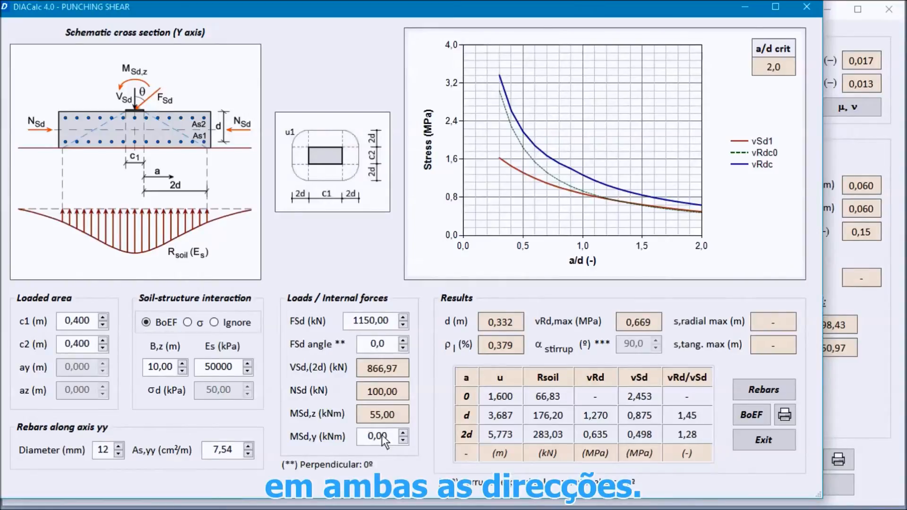
click(379, 344)
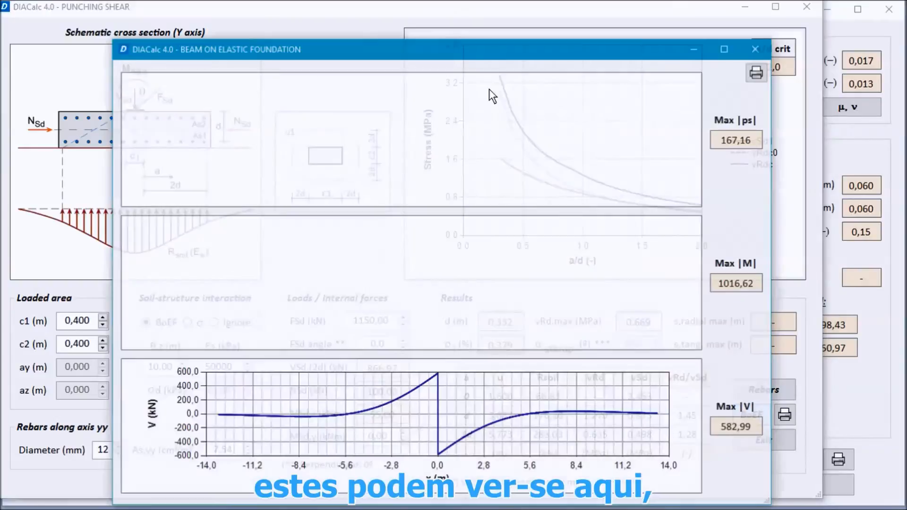
Examine the beam on elastic foundation diagrams and their detailed text results, and close both
drag(486, 50, 366, 7)
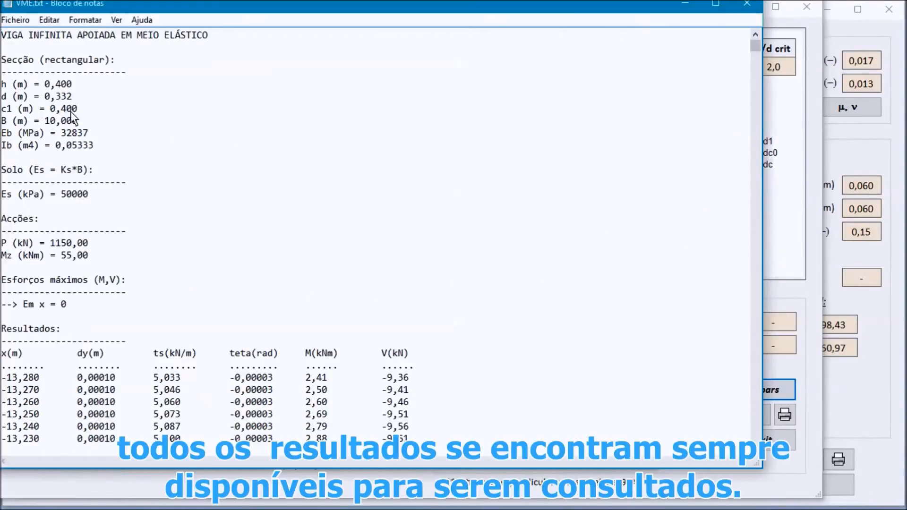
scroll(192, 122, down, 3)
scroll(208, 131, up, 3)
click(743, 5)
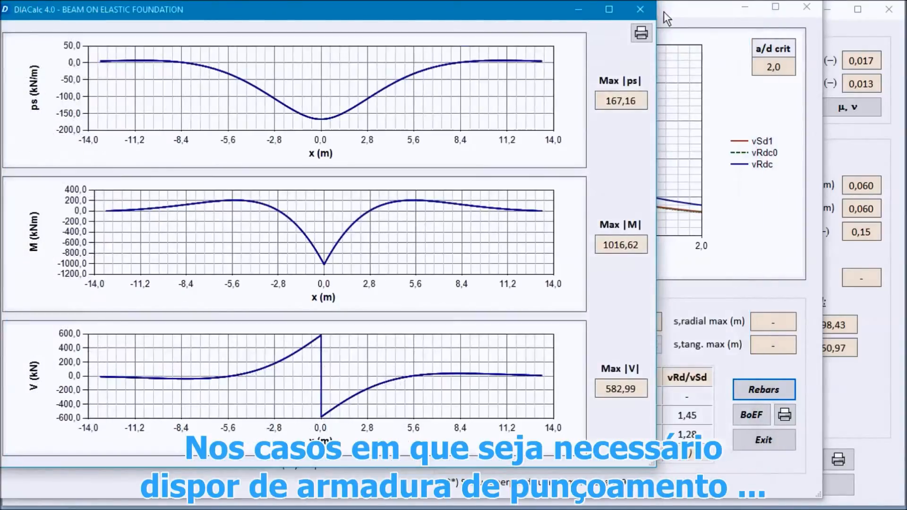
click(646, 13)
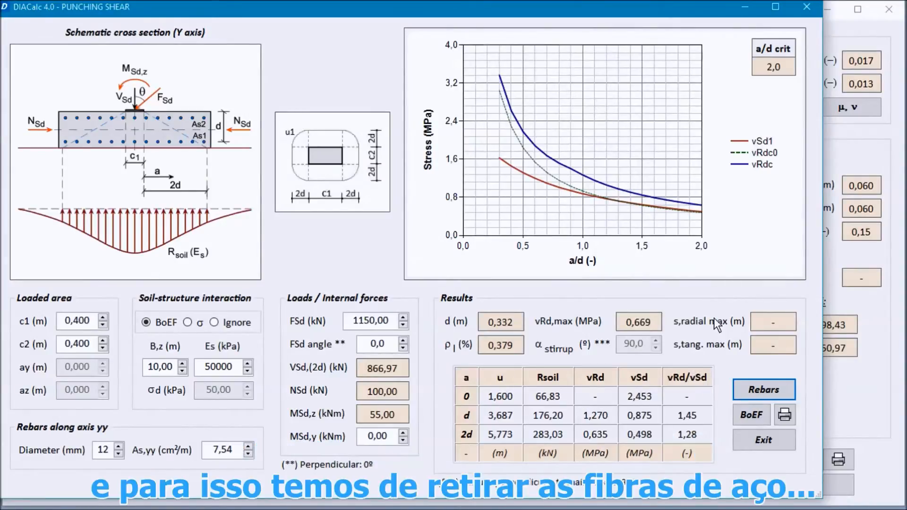
Close the punching shear verification and remove the steel fibres from the section
click(806, 9)
click(104, 439)
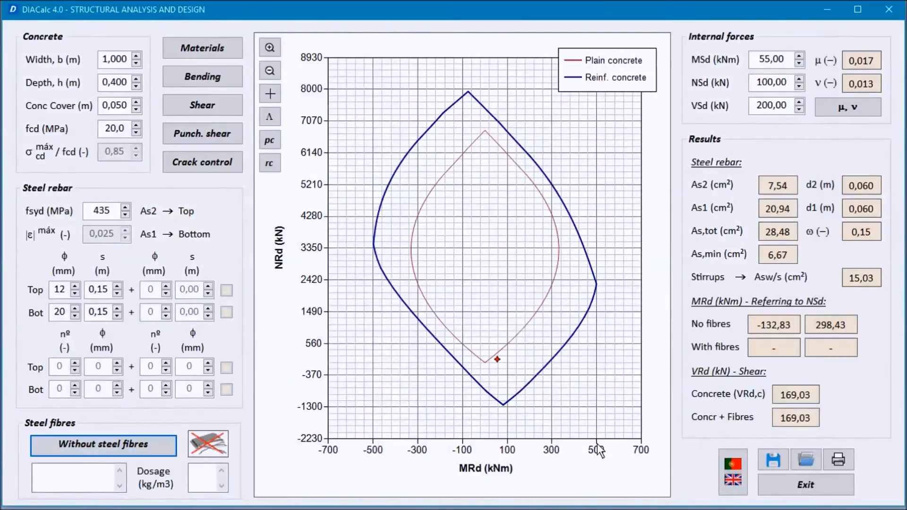
Change the design code option in the code and language settings for the section without fibres
click(733, 466)
click(174, 60)
click(192, 172)
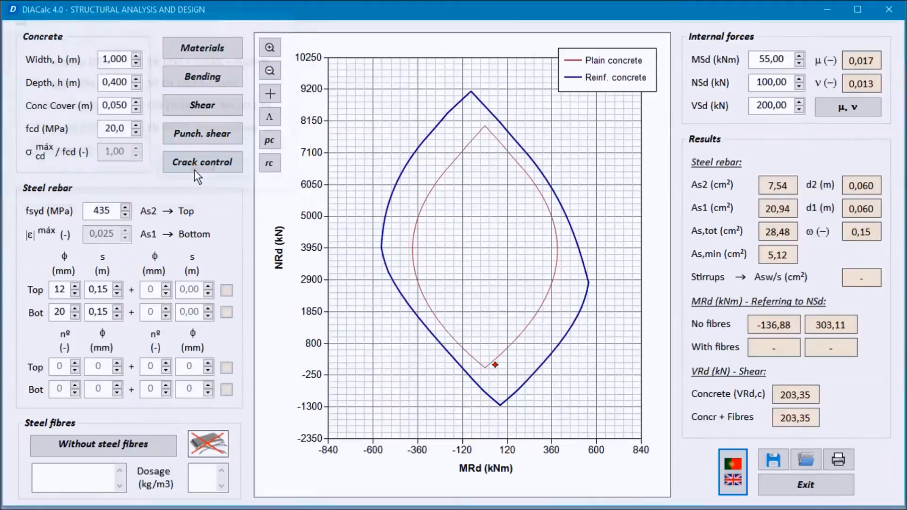
Examine the punching shear reinforcement layout and the text listing of all analysed perimeters, and close the listing
click(200, 137)
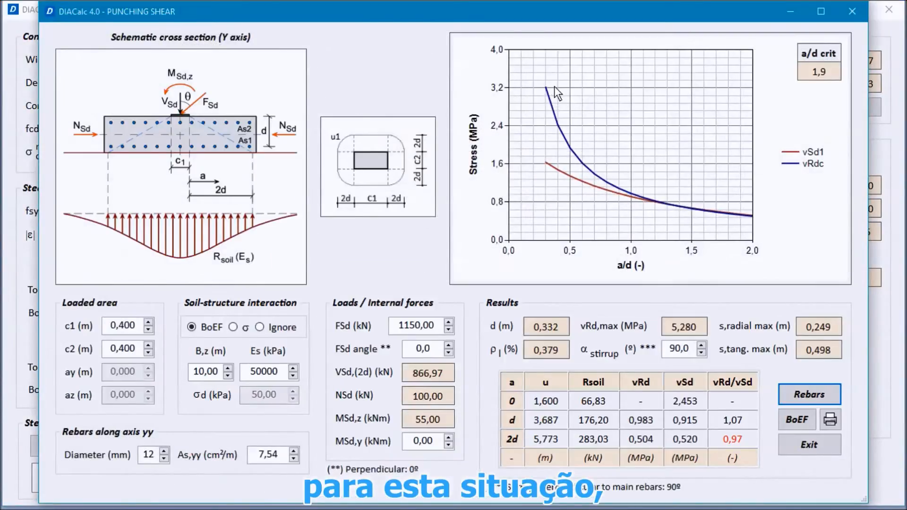
drag(416, 11, 380, 4)
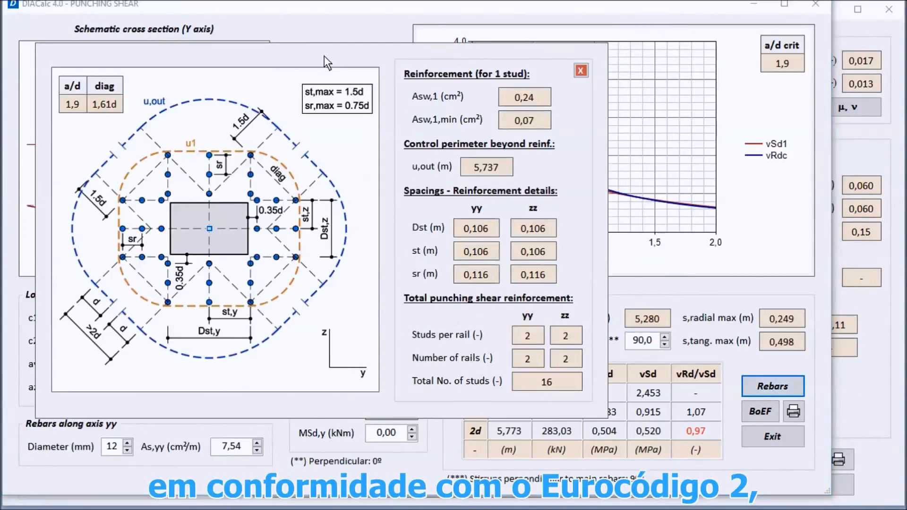
drag(324, 56, 282, 16)
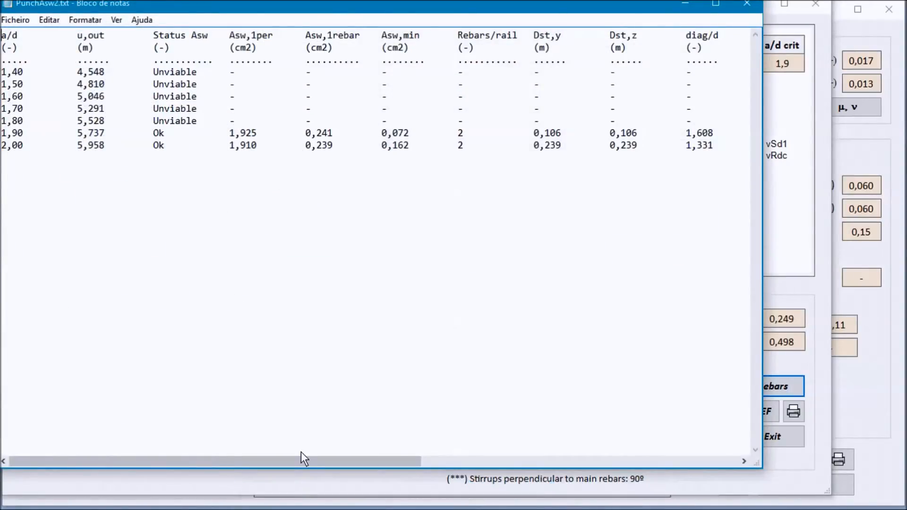
drag(302, 460, 618, 460)
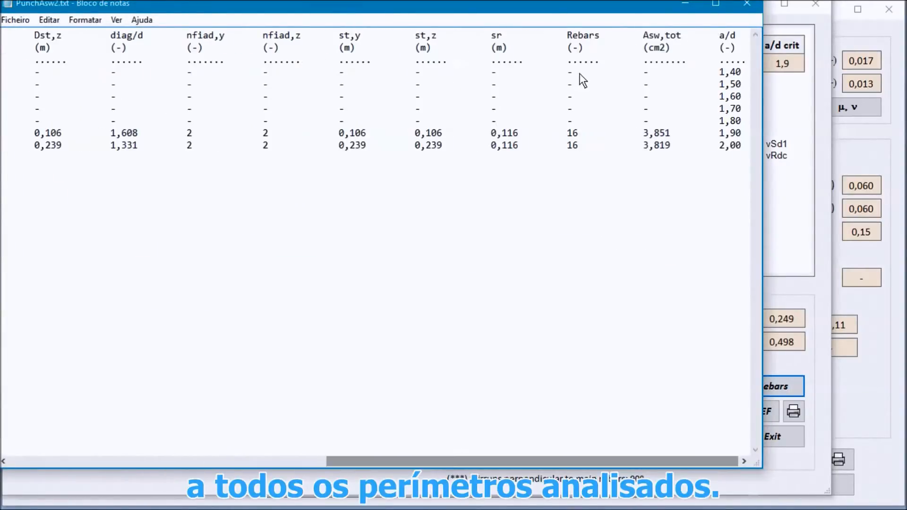
click(745, 6)
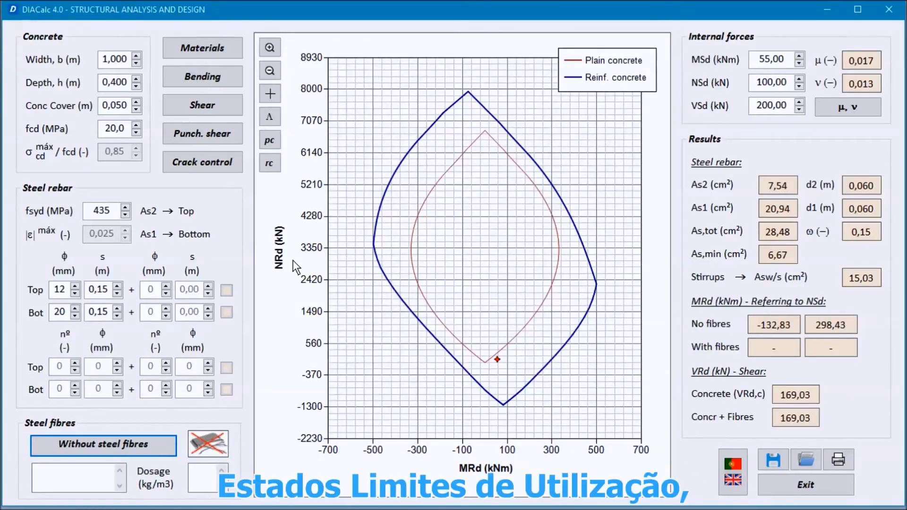
Open the crack control verification and examine its characteristic moment Mk and axial force Nk inputs
click(188, 161)
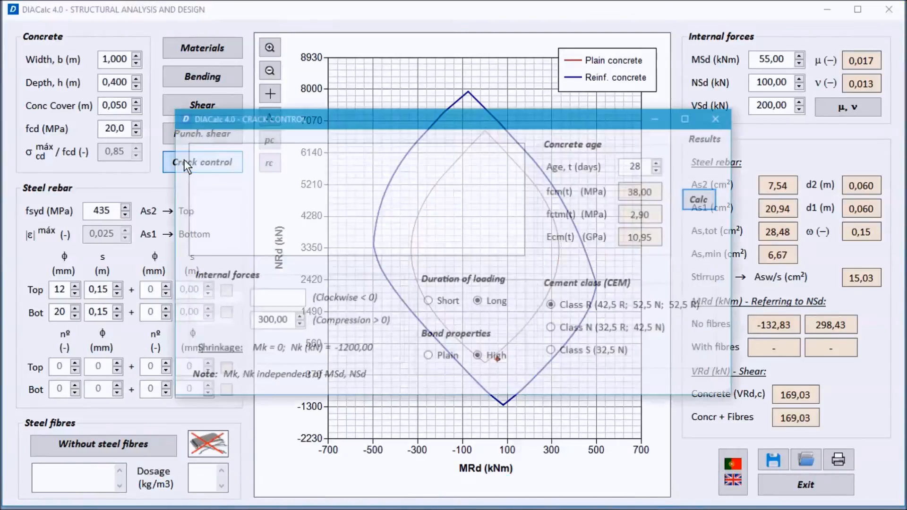
drag(411, 124, 228, 21)
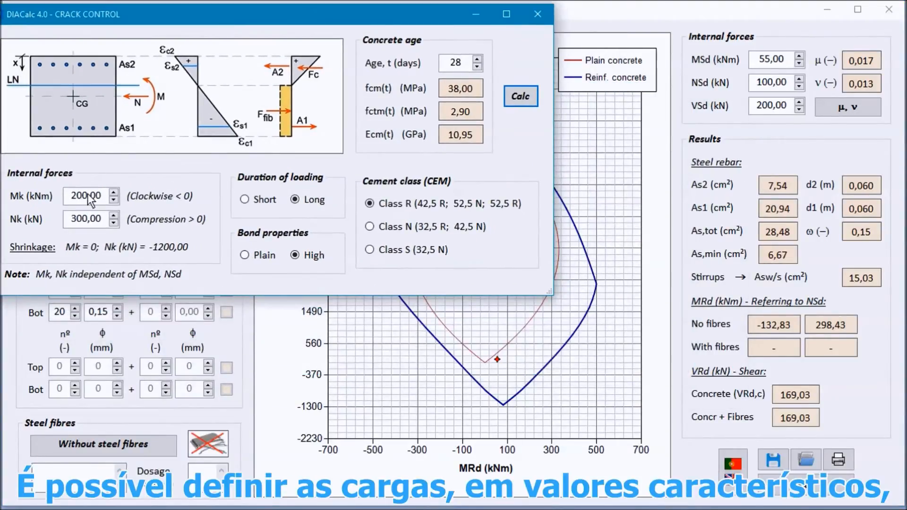
click(96, 219)
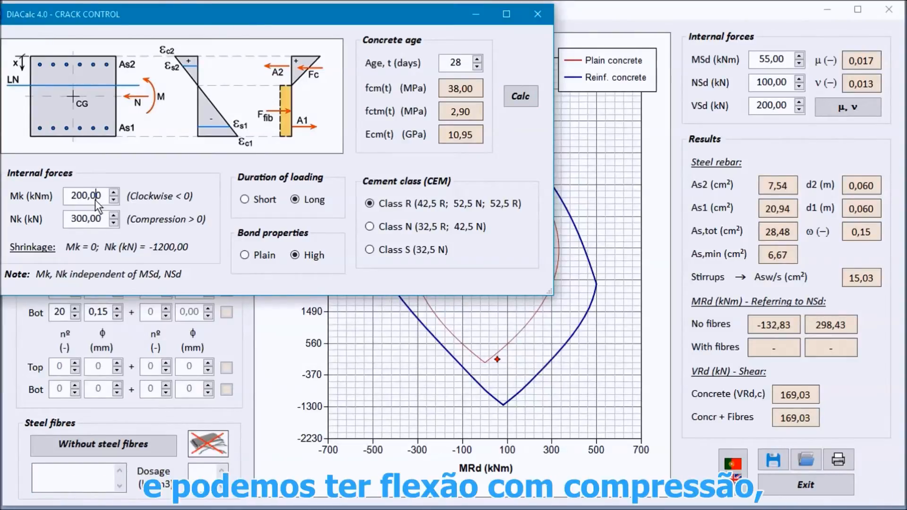
click(101, 196)
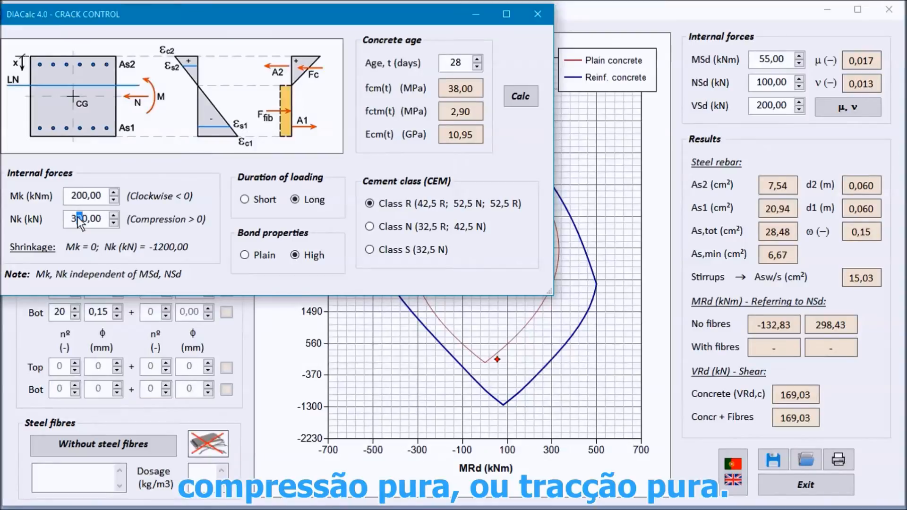
drag(78, 217, 86, 208)
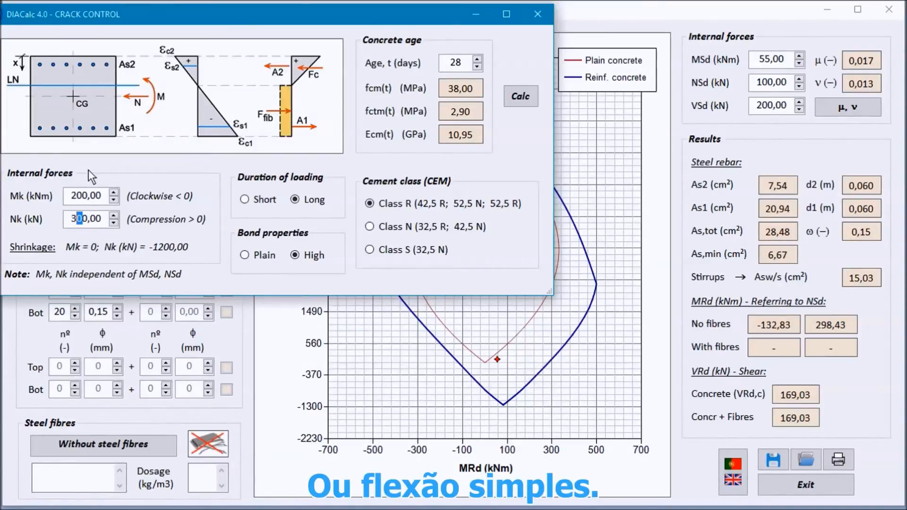
click(95, 219)
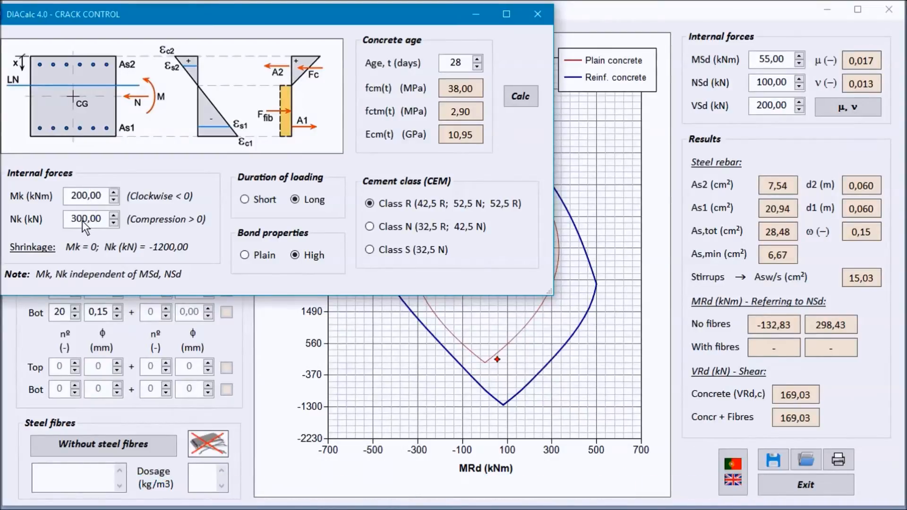
Try the Short loading duration and cement Class N, restoring Long duration and Class R
click(259, 199)
click(297, 200)
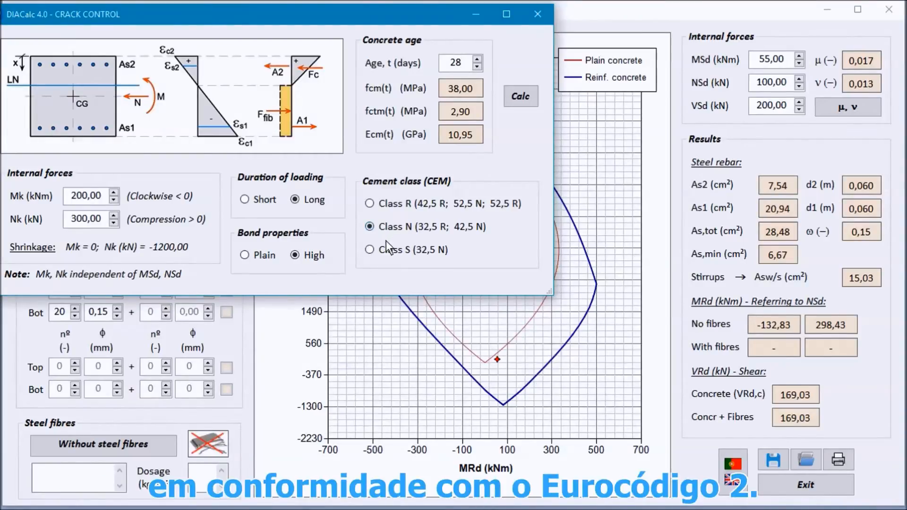
click(405, 203)
Calculate the crack control for the section without fibres, examine the stress and crack results, and close them
click(517, 95)
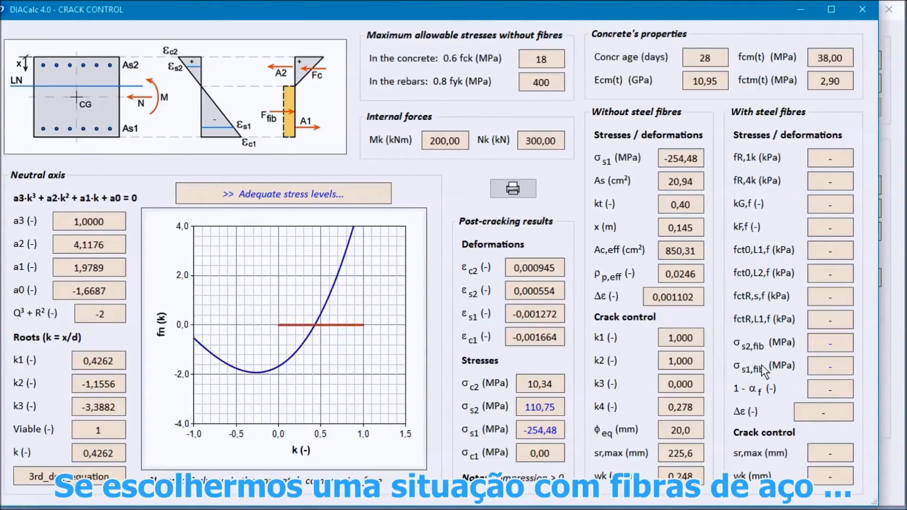
click(864, 9)
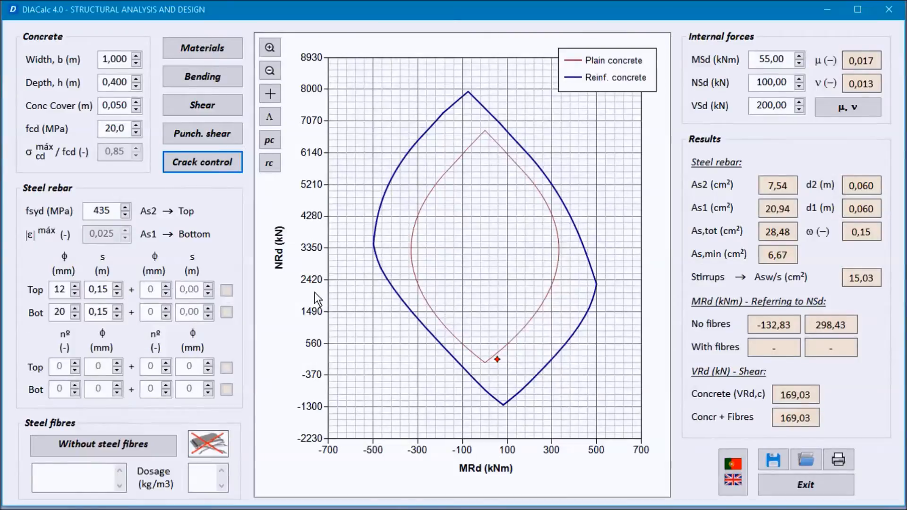
Enable steel fibre reinforcement for the section and calculate its crack control with the existing internal forces, loading and cement settings
click(127, 442)
click(219, 163)
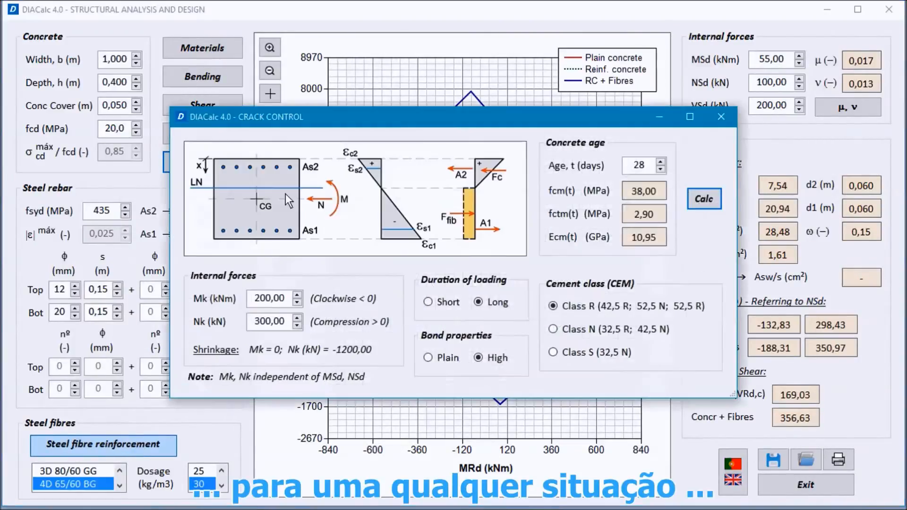
drag(460, 115, 302, 9)
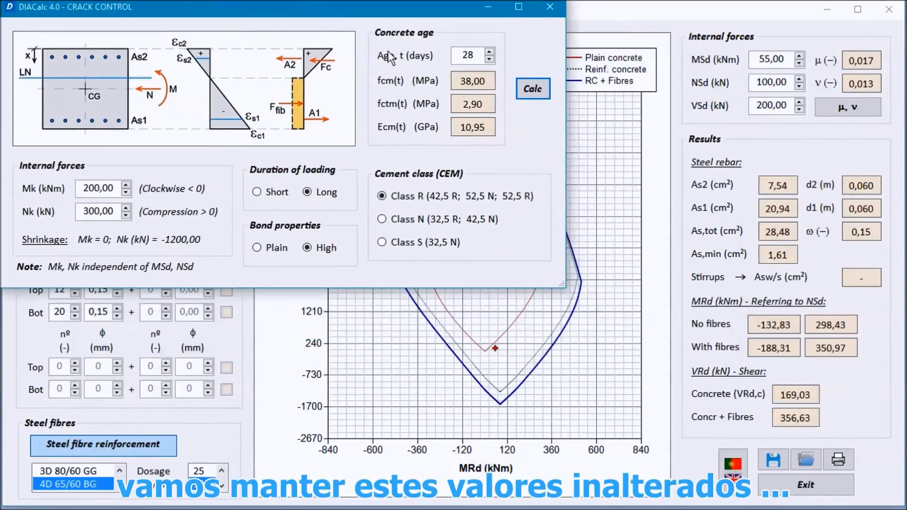
click(531, 92)
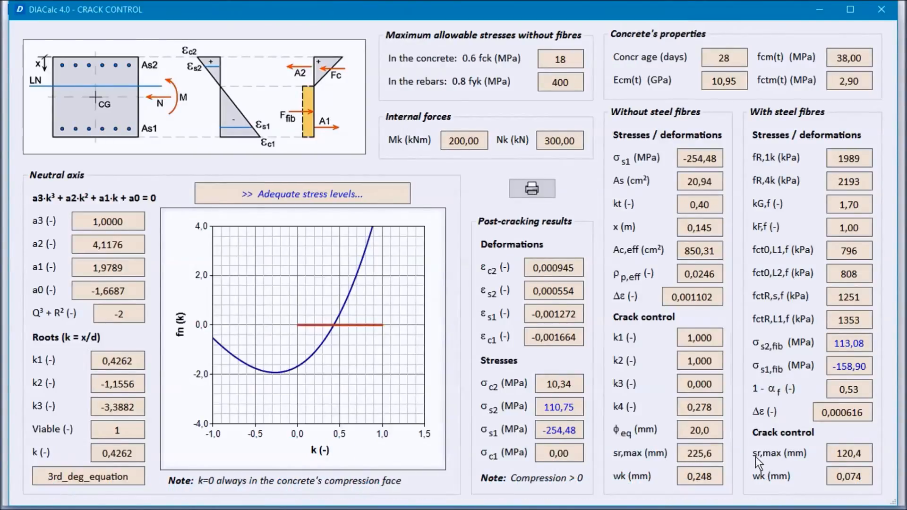
Compare the crack control results with and without steel fibres, and close the results
drag(530, 10, 506, 4)
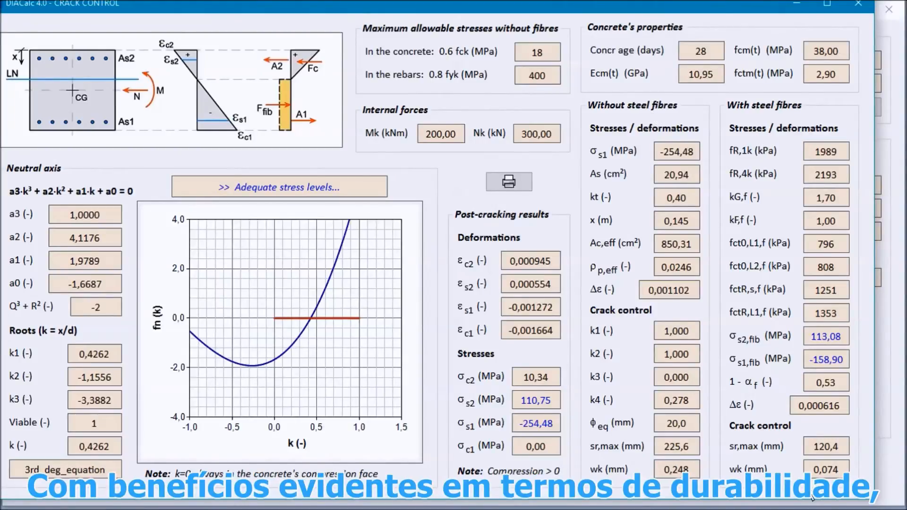
drag(546, 2, 552, 5)
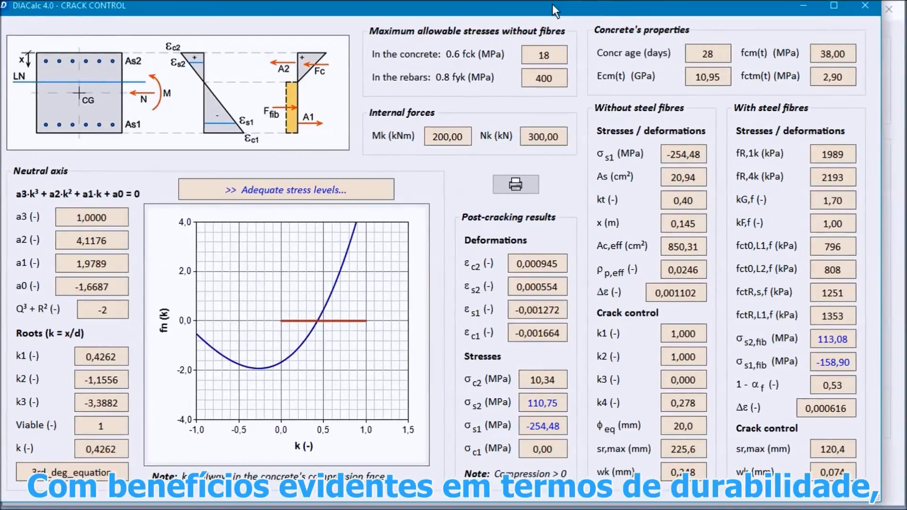
click(870, 16)
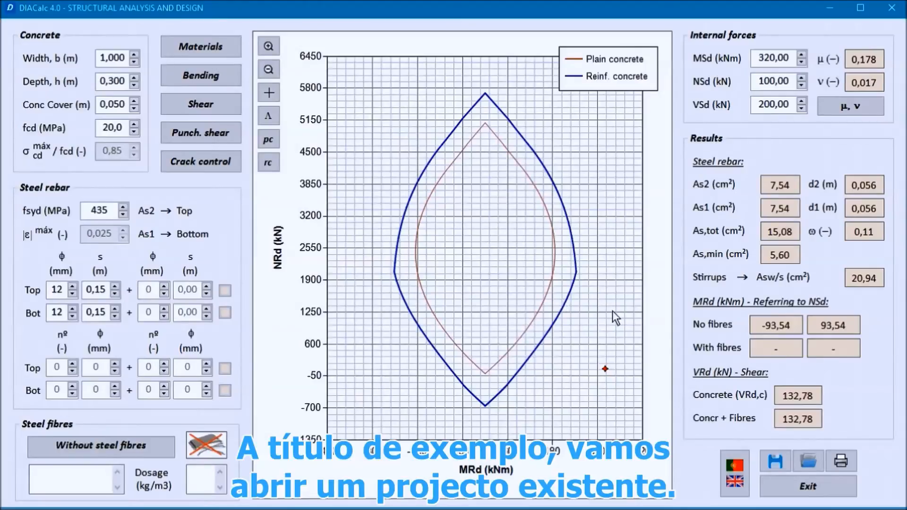
Open the existing project file Proj1_Case1.dia from the DIACalc - Slab1 folder
click(808, 461)
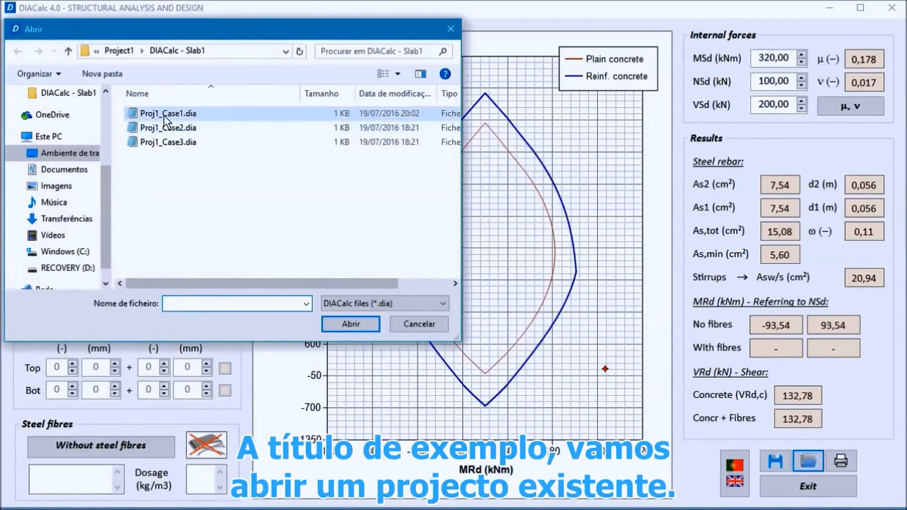
click(164, 115)
click(344, 321)
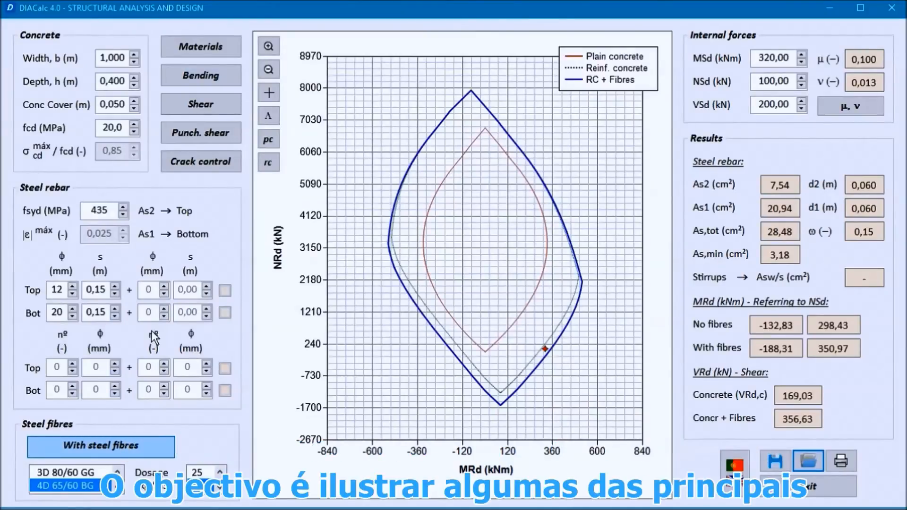
click(152, 290)
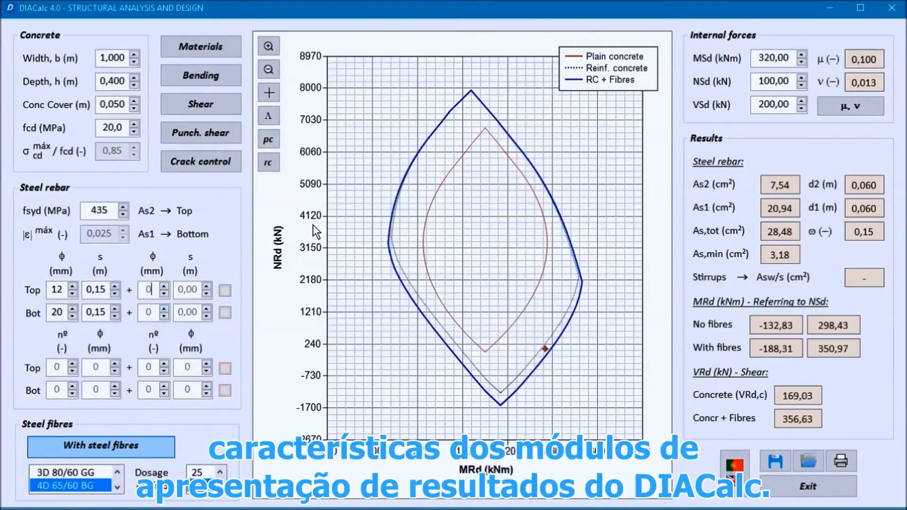
Zoom the interaction diagram to MRd from 0 to 550 kNm and NRd from 0 to 8000 kN
click(269, 47)
click(269, 46)
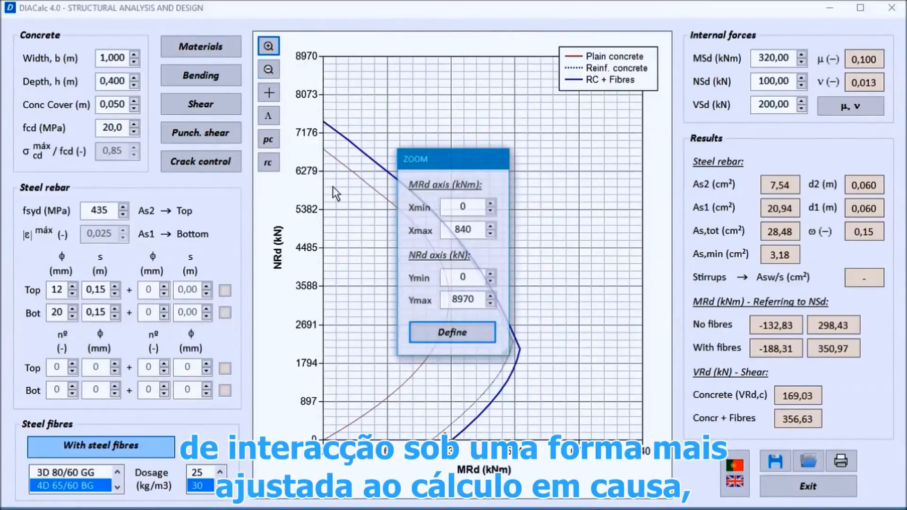
drag(472, 230, 456, 230)
text(550)
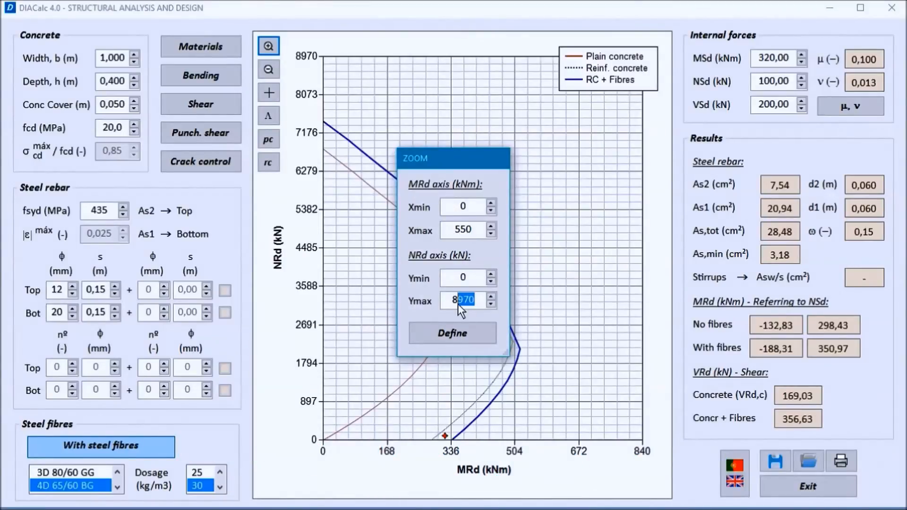
click(455, 339)
Try Español as the program language with the DIN EN 1992-1-1/NA:2013-04 code
click(733, 473)
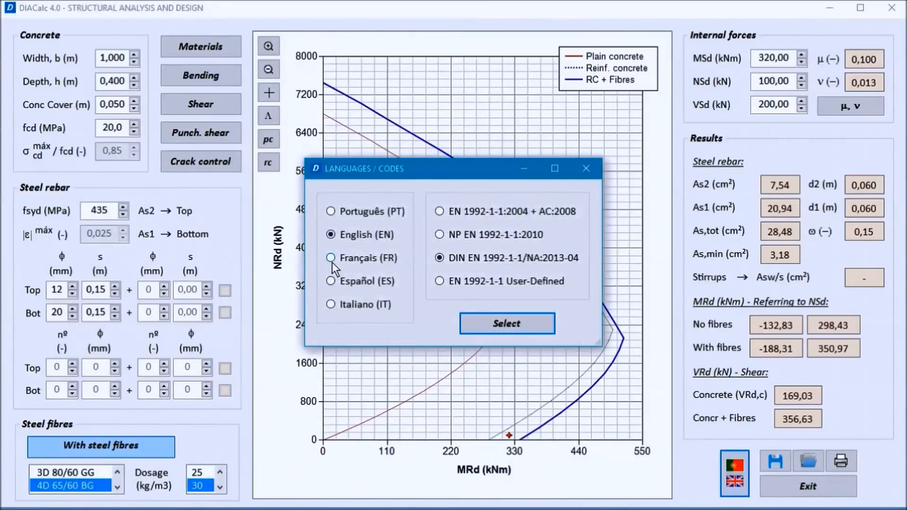
click(331, 281)
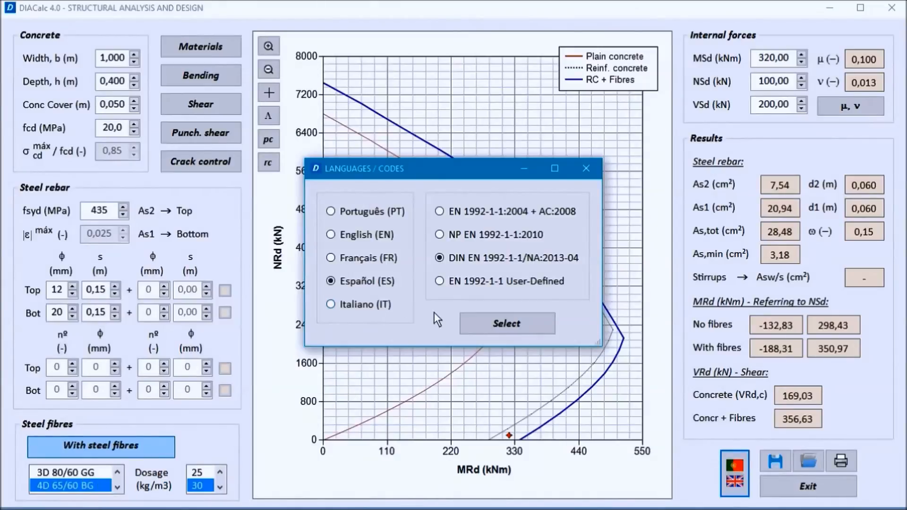
click(480, 324)
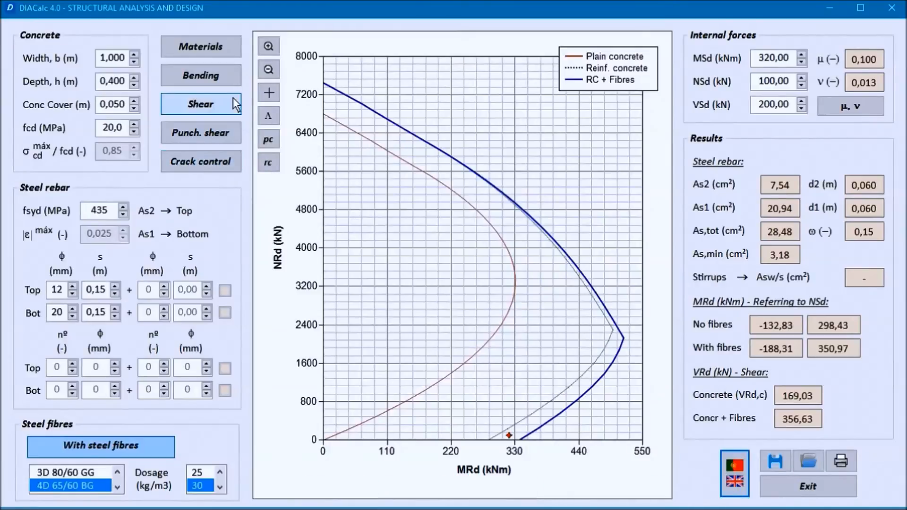
Start the bending and shear report export, identifying the case as "Case 1 - ULS - Section 1"
click(841, 460)
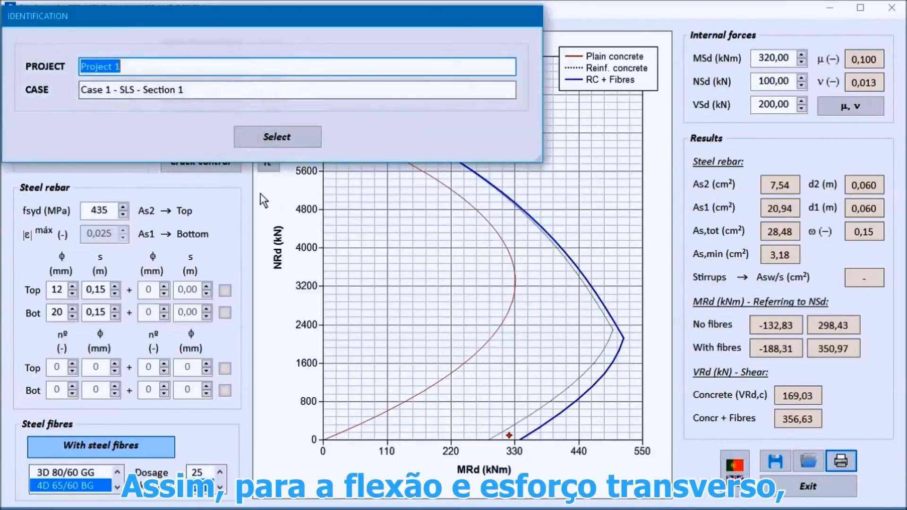
drag(126, 92, 121, 92)
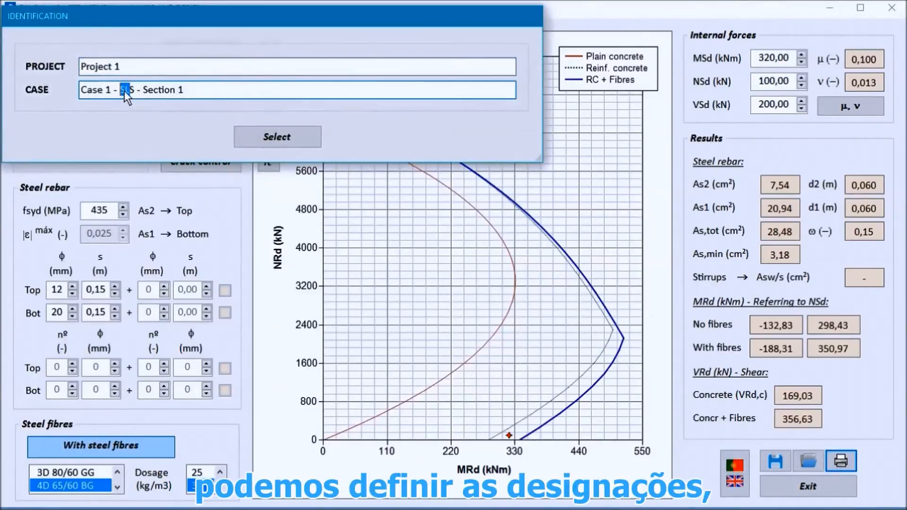
text(UL)
click(273, 139)
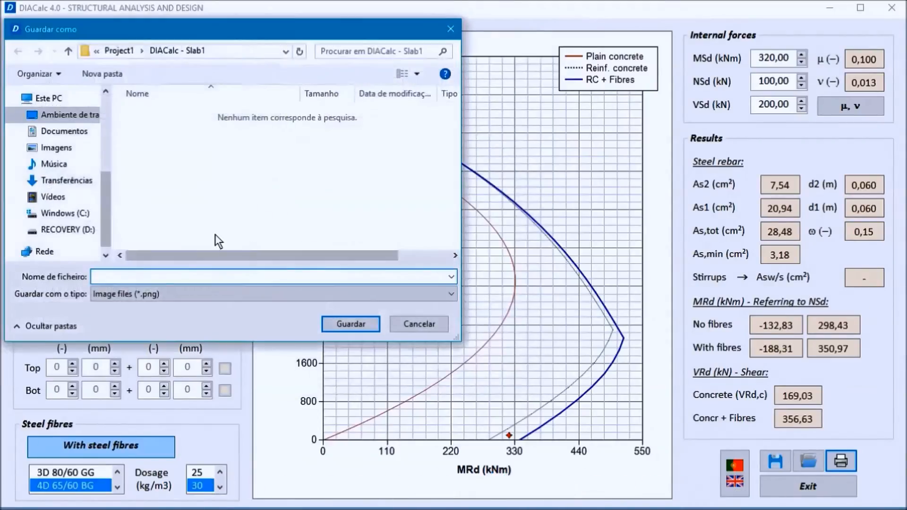
Save the bending and shear report images as ULS1 in Project1's Reports subfolder 1_Case1 - MainSlab_SFRC
click(76, 115)
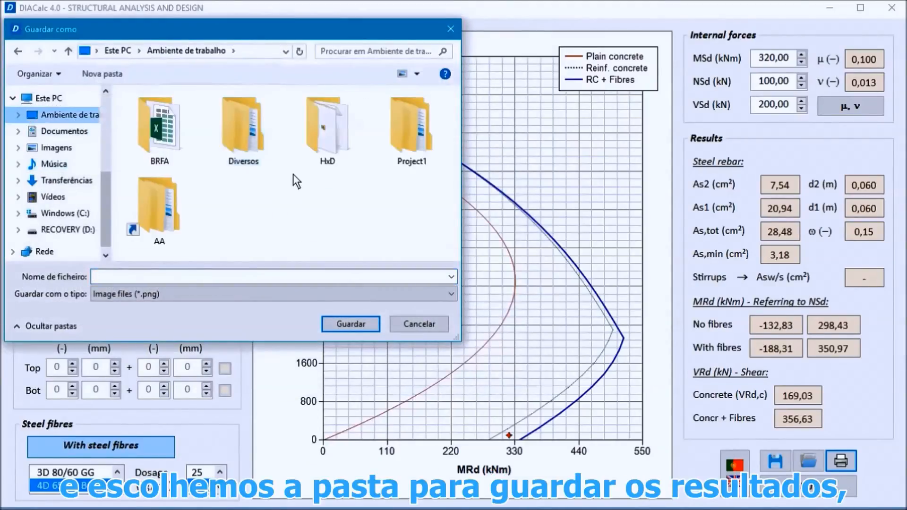
double_click(407, 149)
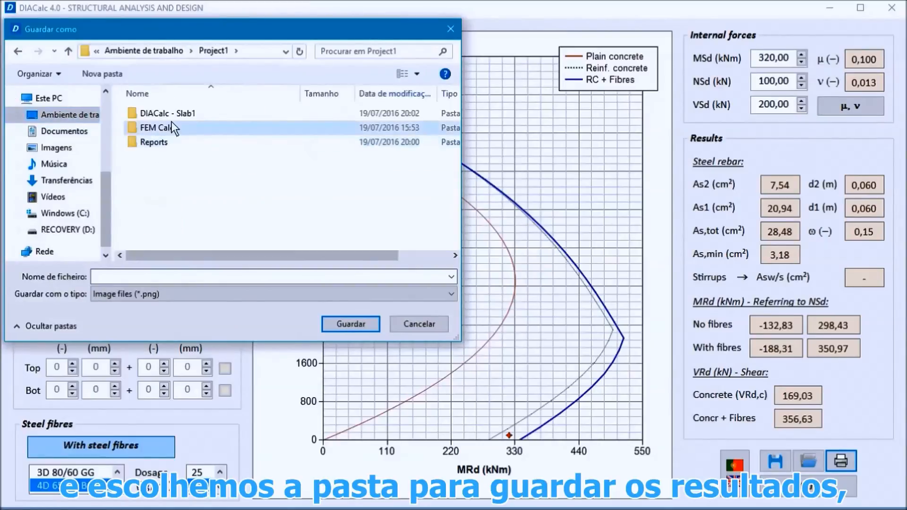
double_click(166, 140)
click(178, 128)
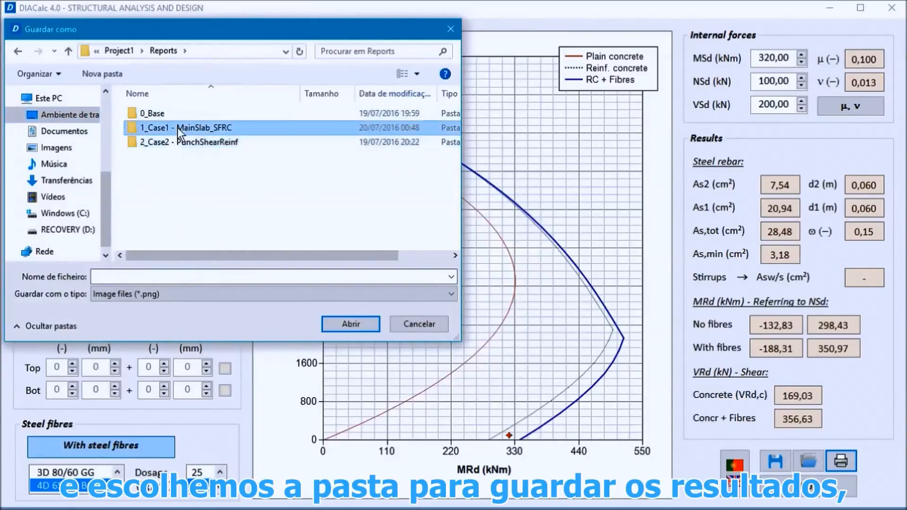
double_click(177, 128)
click(131, 278)
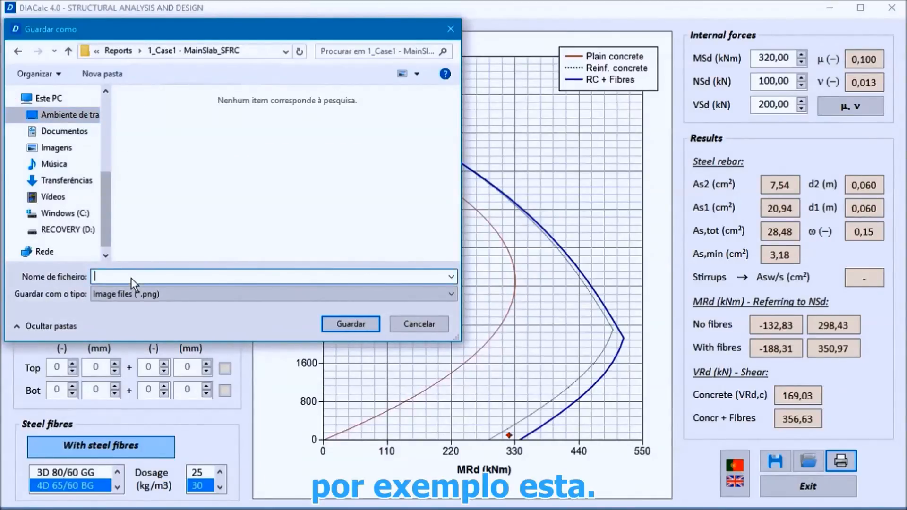
text(ULS1)
click(329, 320)
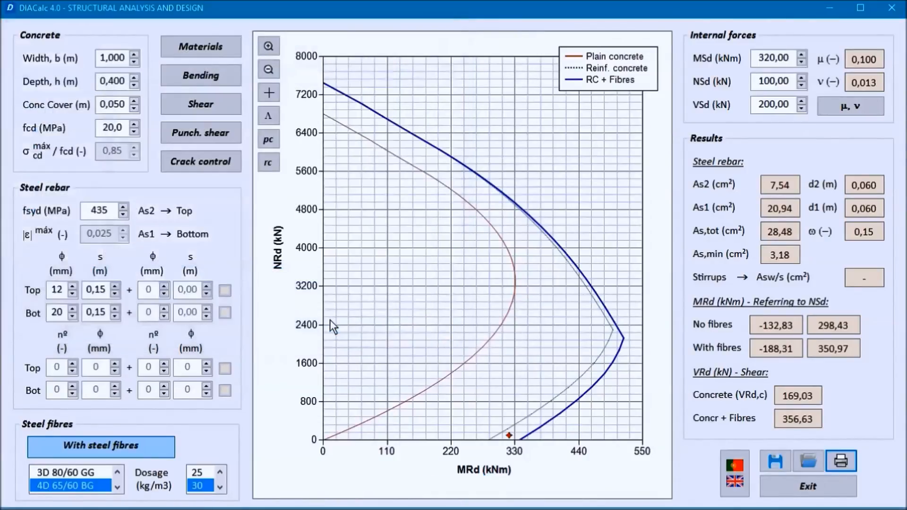
Open the punching shear check and start its report export, identifying the case as "Case 1 - ULS2 - Section 1"
click(206, 136)
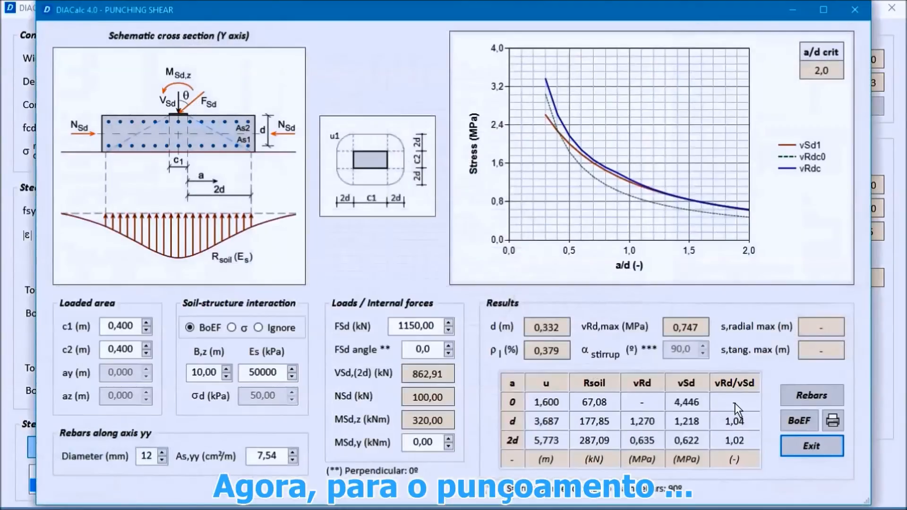
click(832, 420)
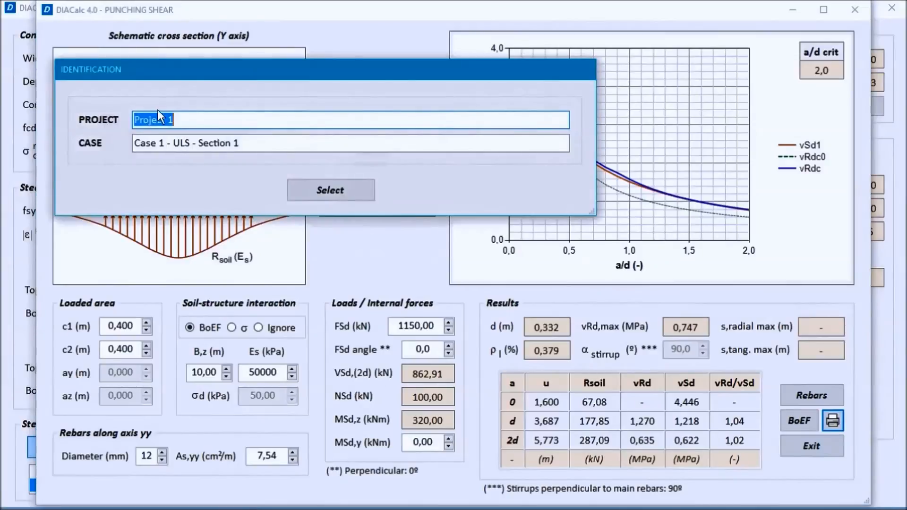
click(189, 143)
text(2)
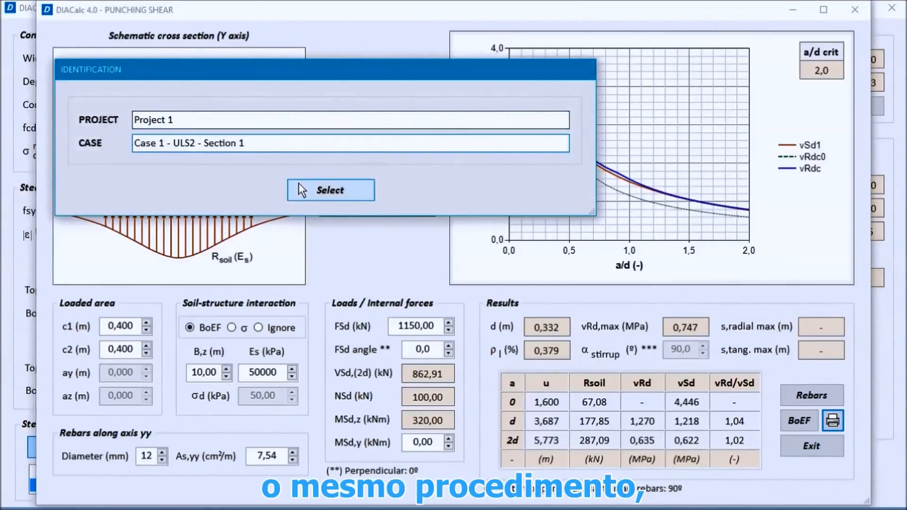
click(329, 190)
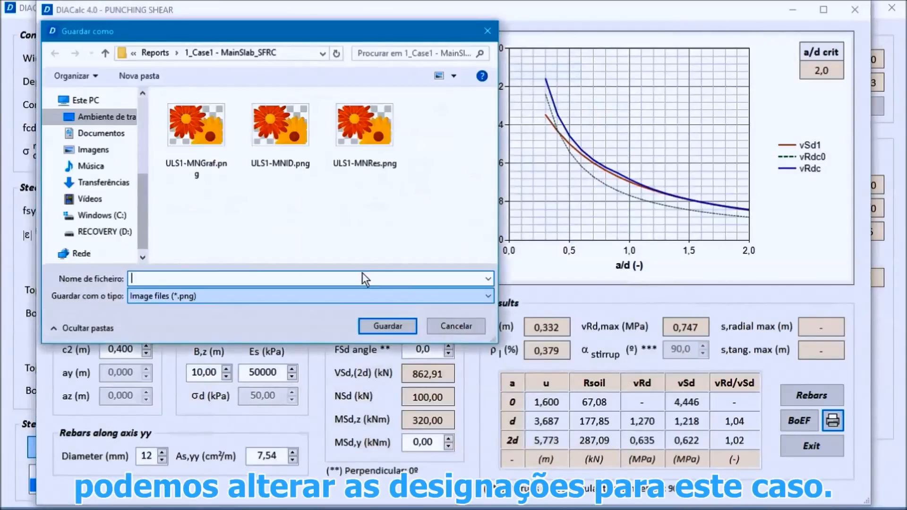
Save the punching shear report images as ULS2 in the 1_Case1 - MainSlab_SFRC folder and leave the punching shear check
text(U)
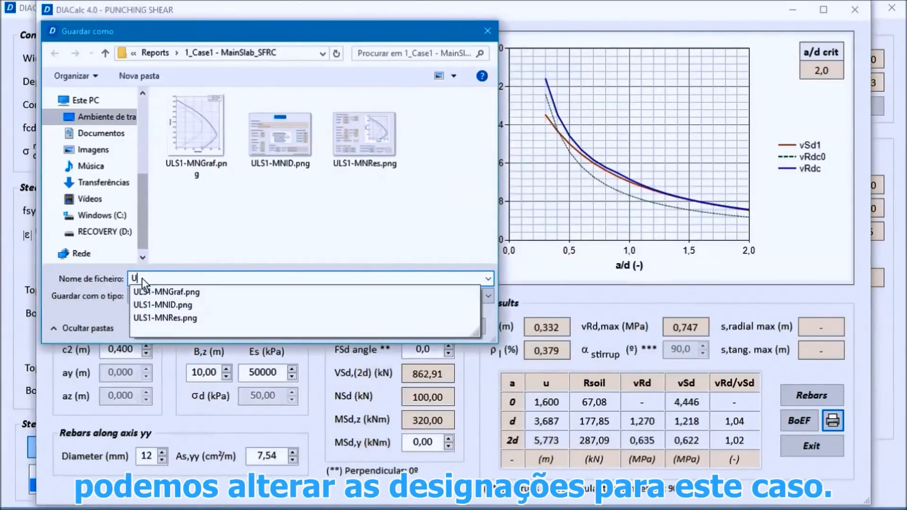
text(LS2)
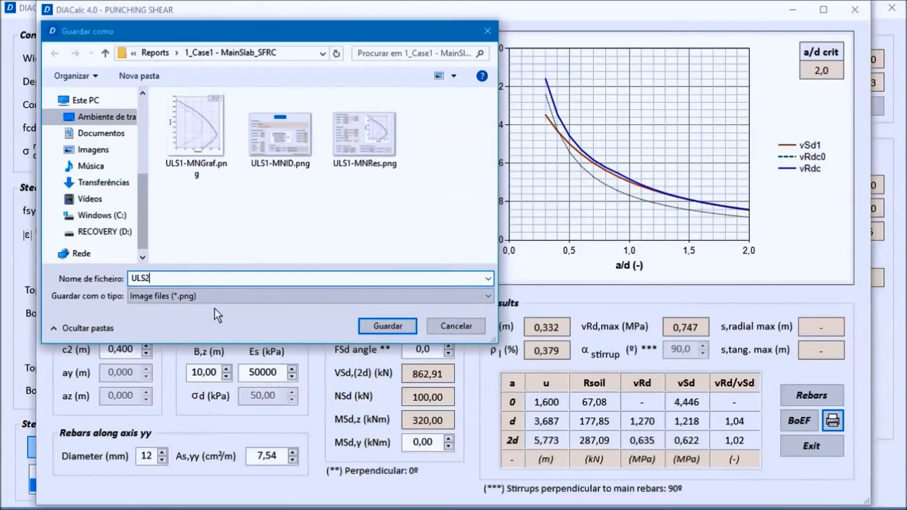
click(382, 327)
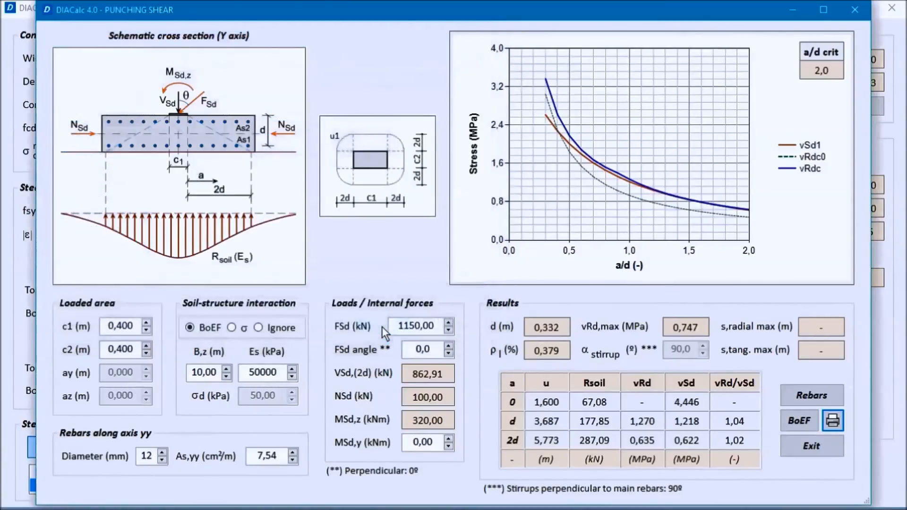
click(813, 447)
Export the crack control report, identifying the case as "Case 1 - SLS - Section 1" and saving the images as SLS
click(190, 161)
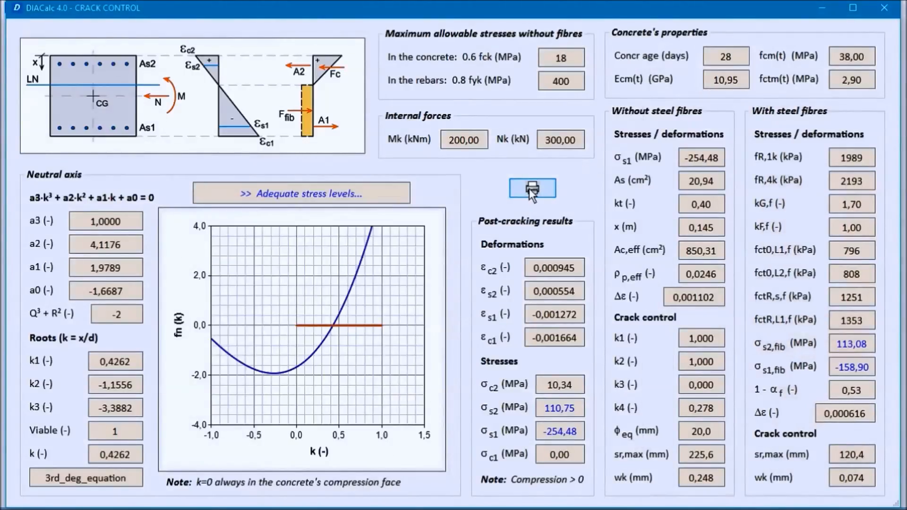
click(531, 189)
double_click(135, 91)
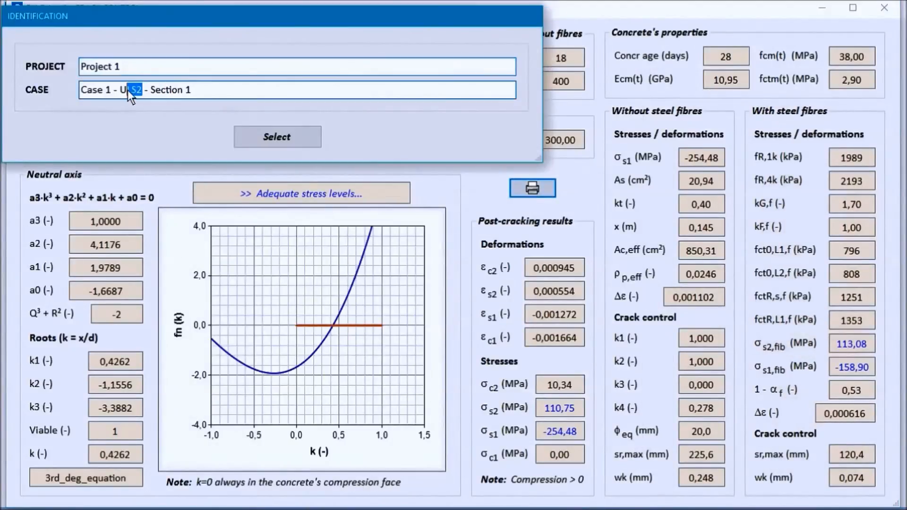
text(SLS)
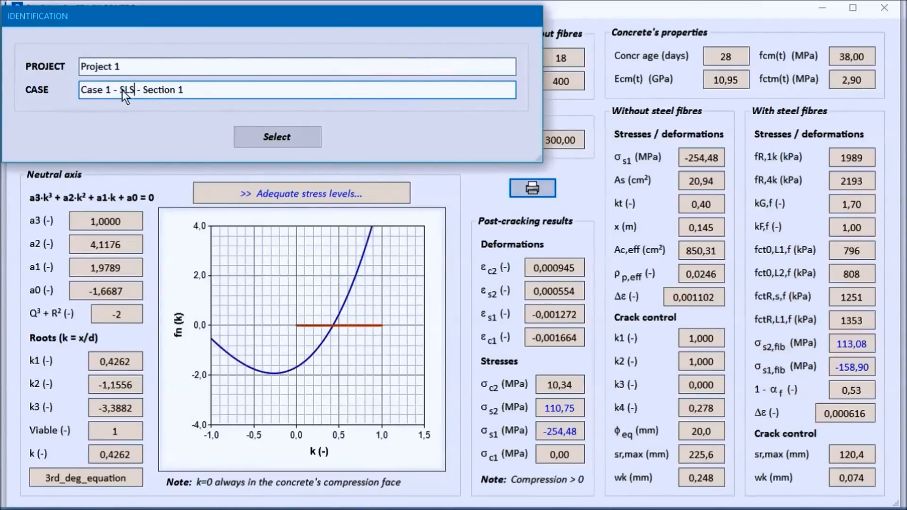
click(300, 139)
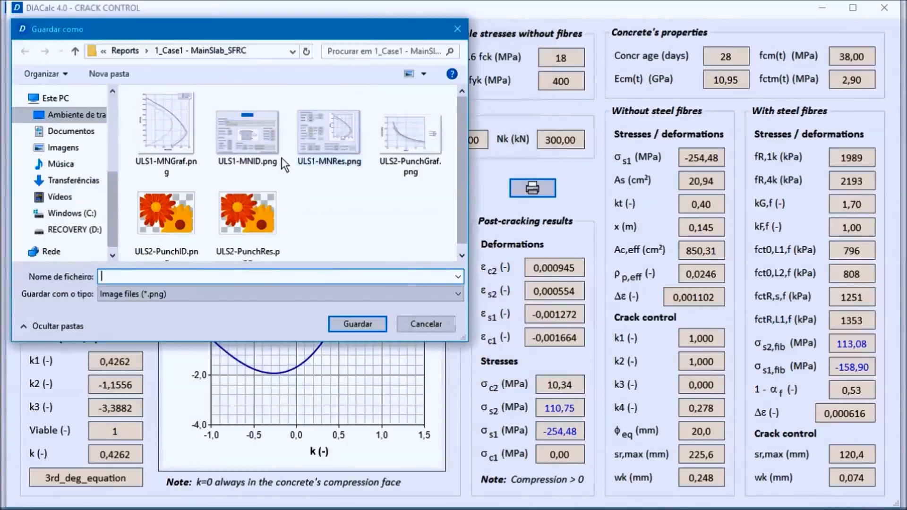
text(SLS)
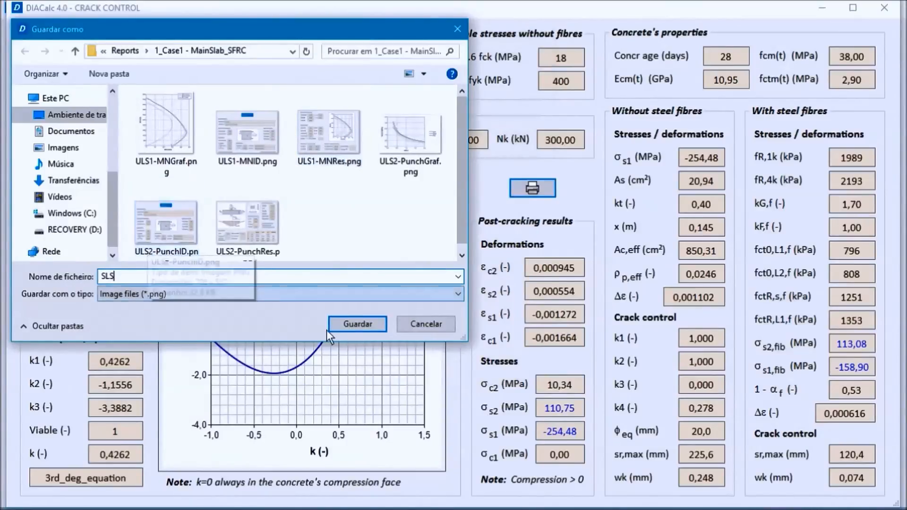
click(355, 324)
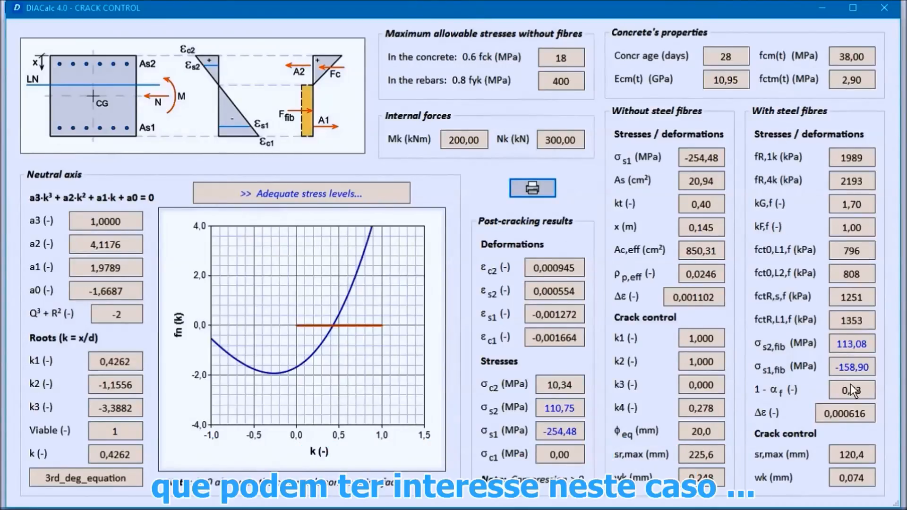
Leave the crack control check and open the beam on elastic foundation graphs from the punching shear check
click(884, 8)
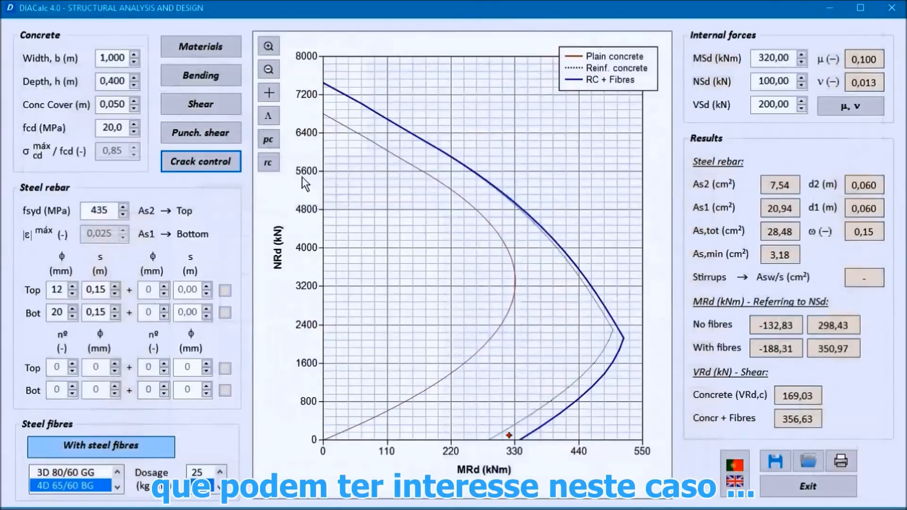
click(199, 135)
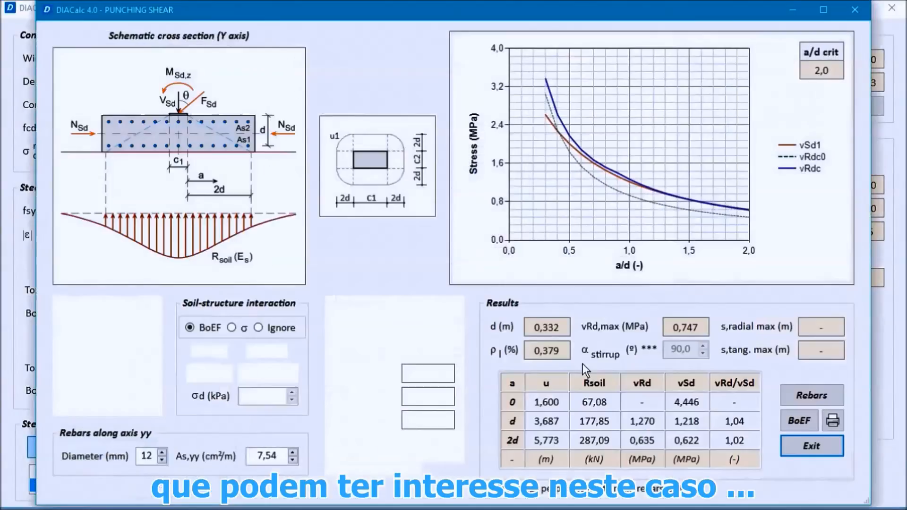
click(800, 422)
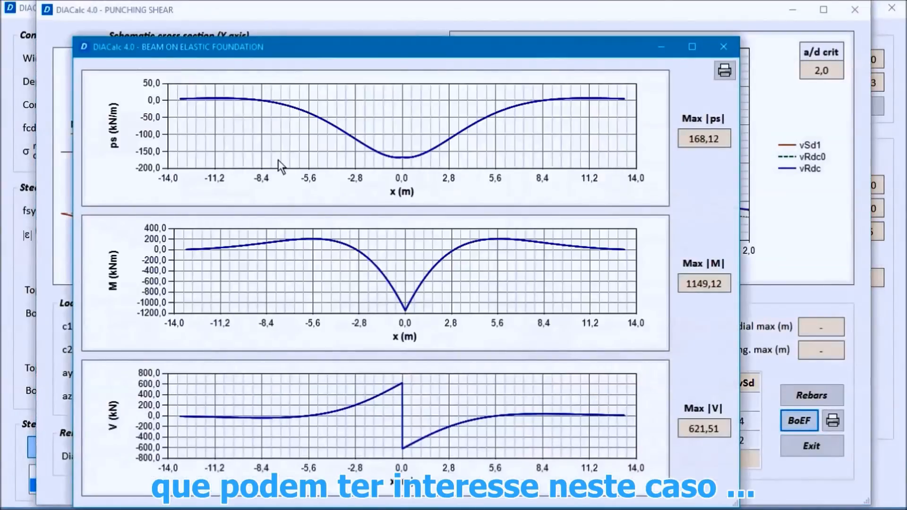
Save the beam on elastic foundation graphs as BOEF in the 1_Case1 - MainSlab_SFRC folder and leave the punching shear check
click(725, 71)
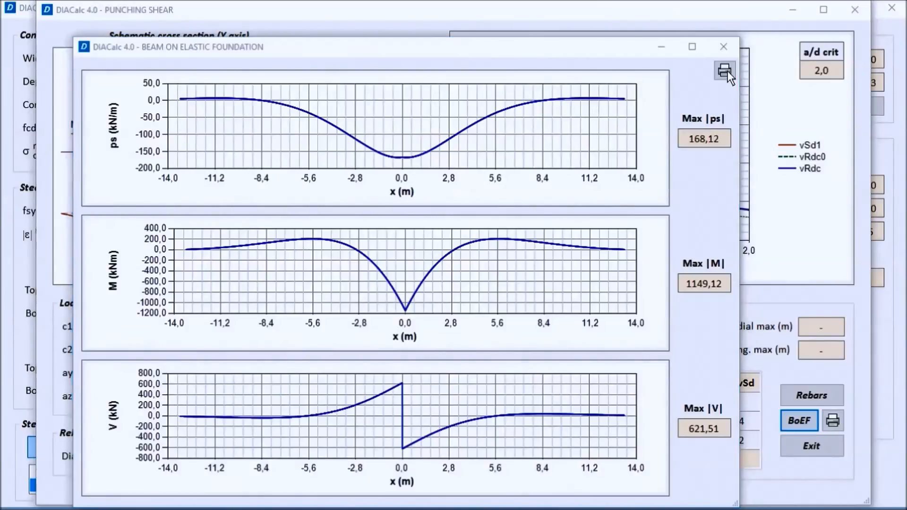
text(BOEF)
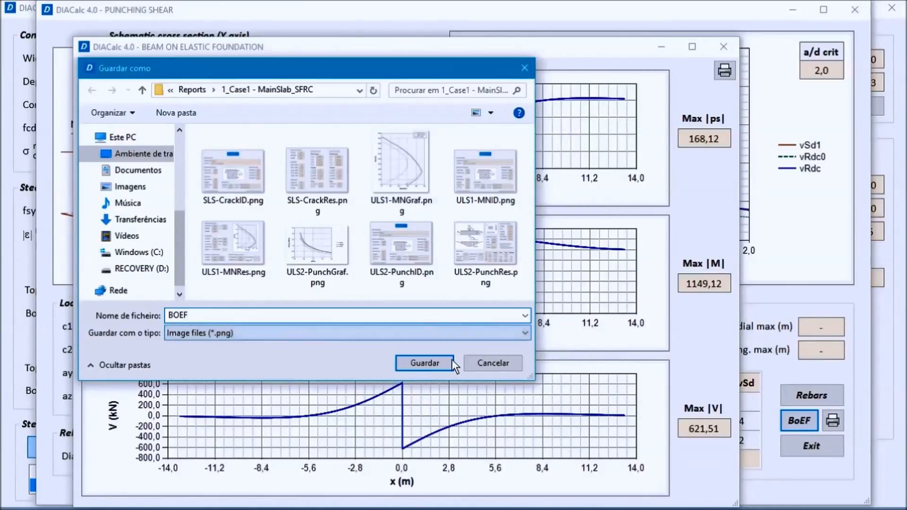
click(437, 364)
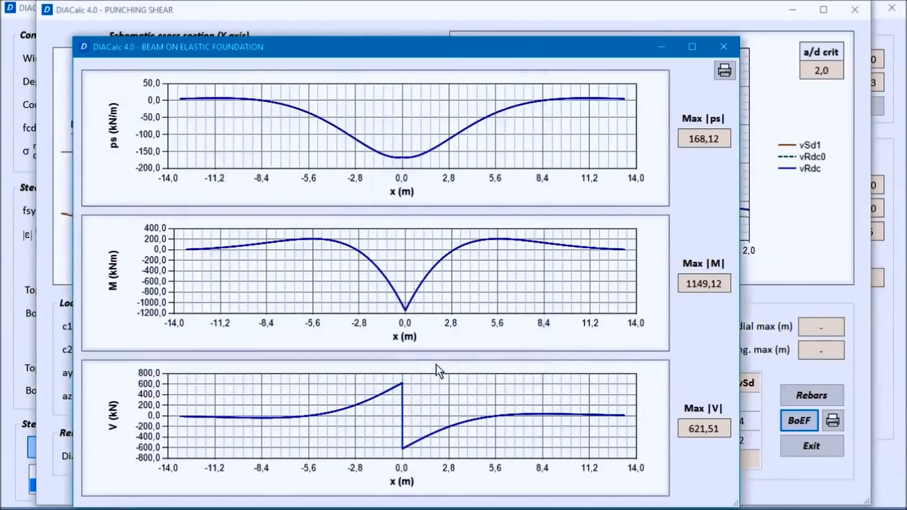
click(726, 46)
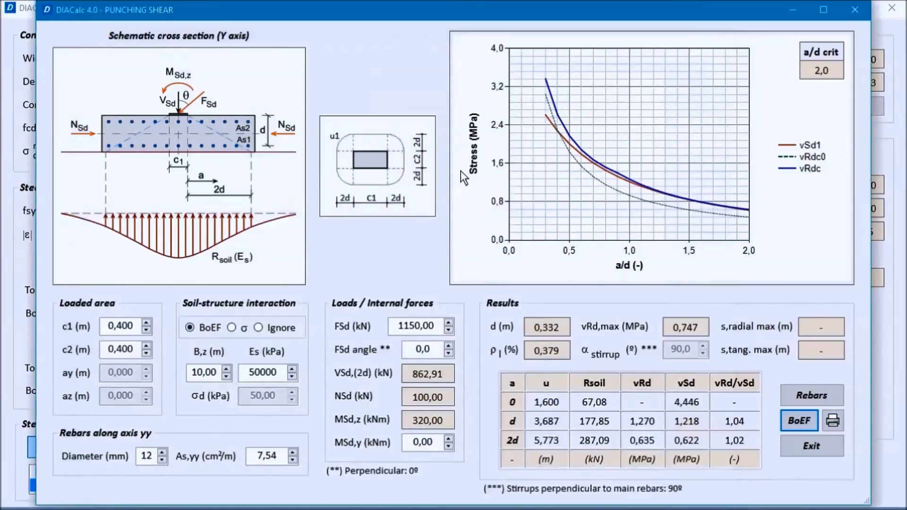
click(812, 447)
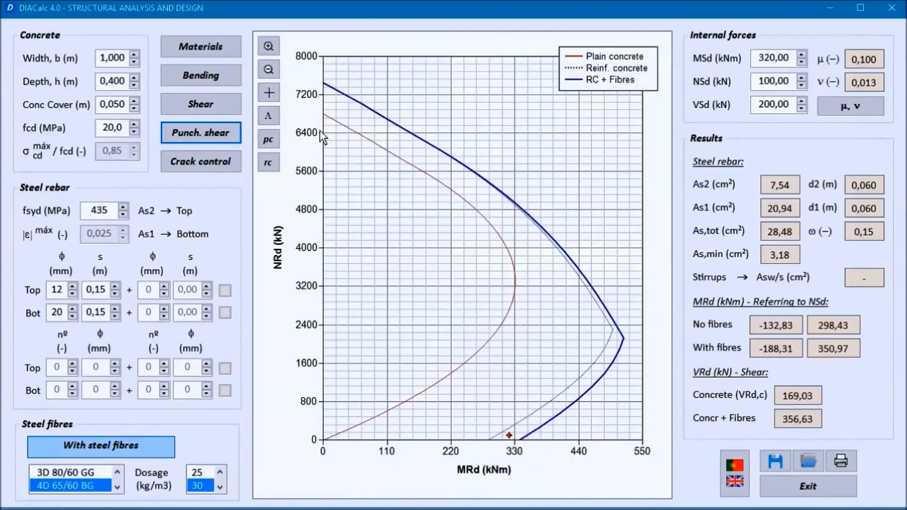
Switch to File Explorer and open the 1_Case1 - MainSlab_SFRC folder inside Project1's Reports folder
key(alt+Tab)
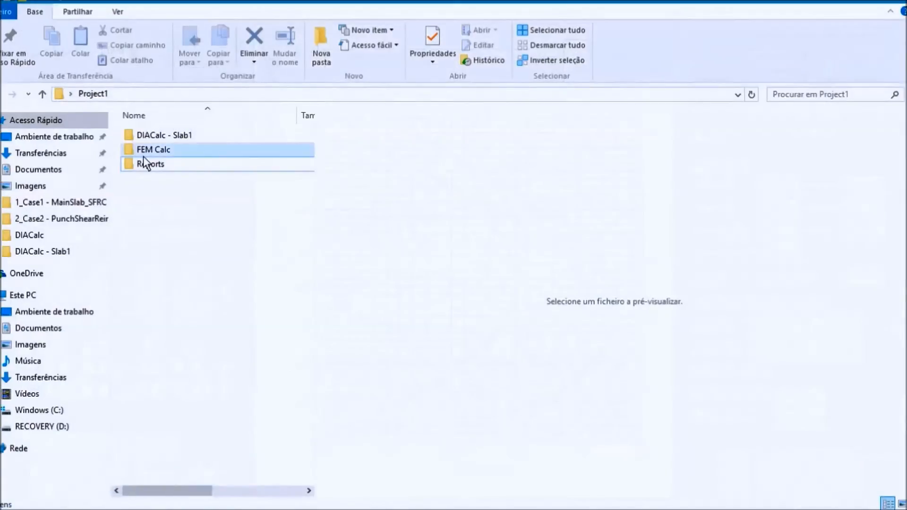
double_click(152, 164)
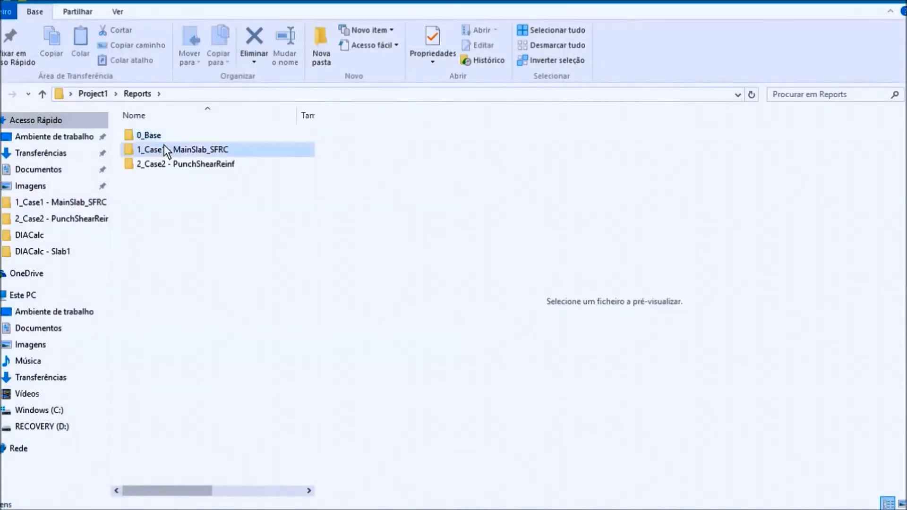
click(163, 150)
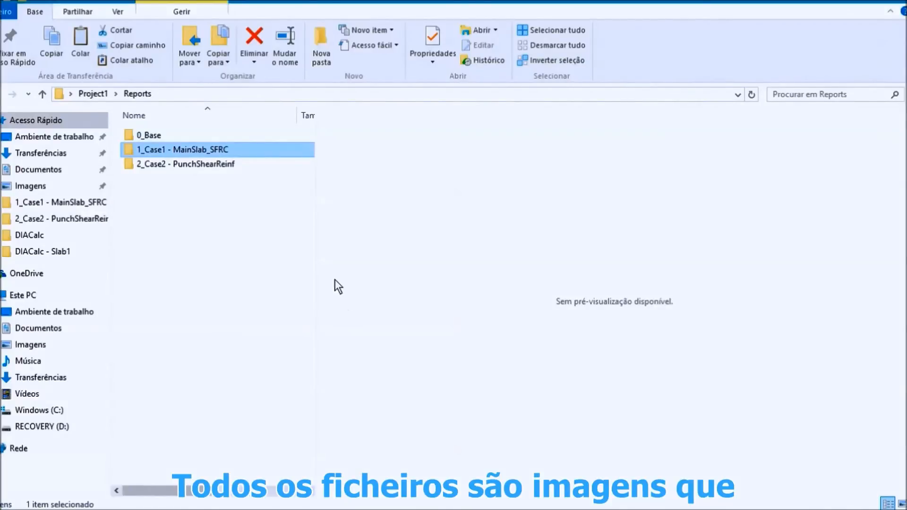
double_click(167, 149)
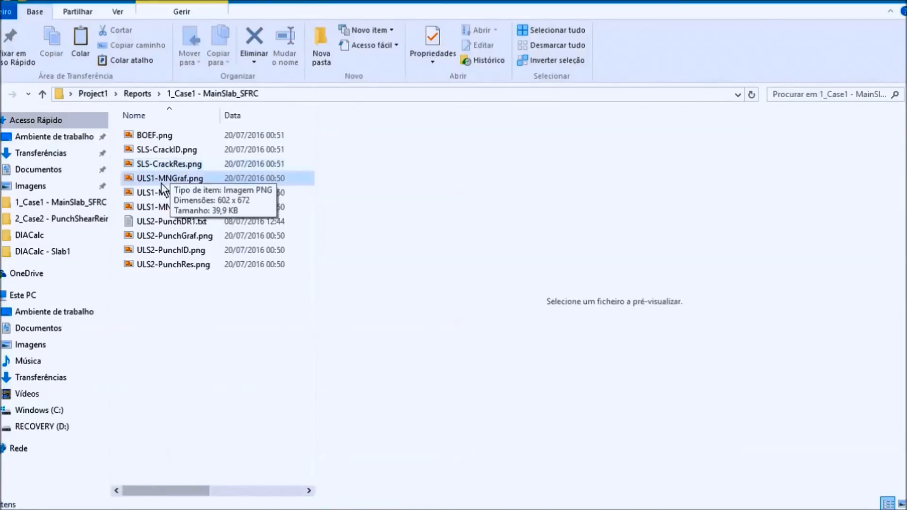
Preview the beam on elastic foundation image BOEF.png and the crack control images SLS-CrackID.png and SLS-CrackRes.png
click(147, 136)
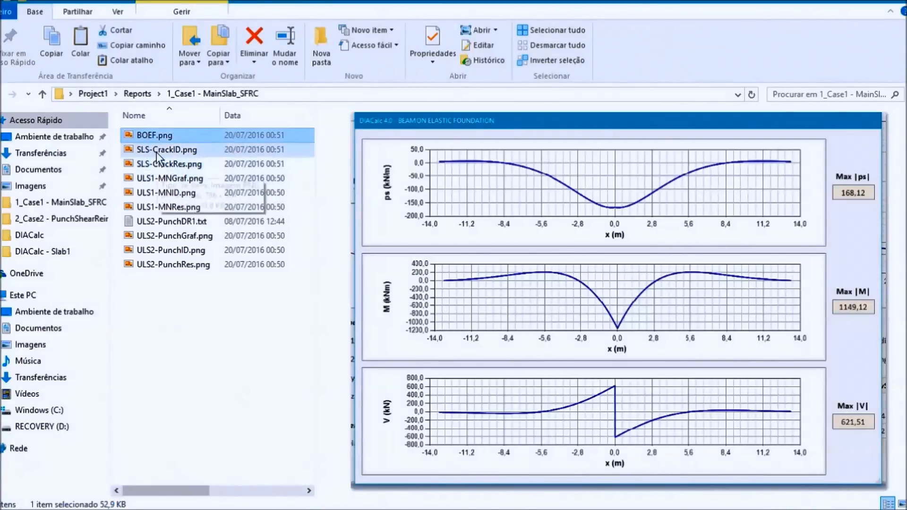
click(156, 148)
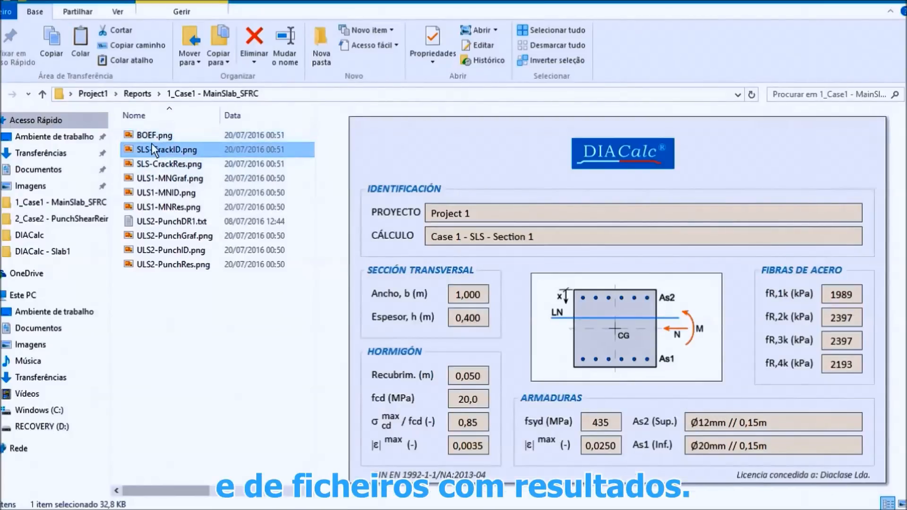
click(155, 134)
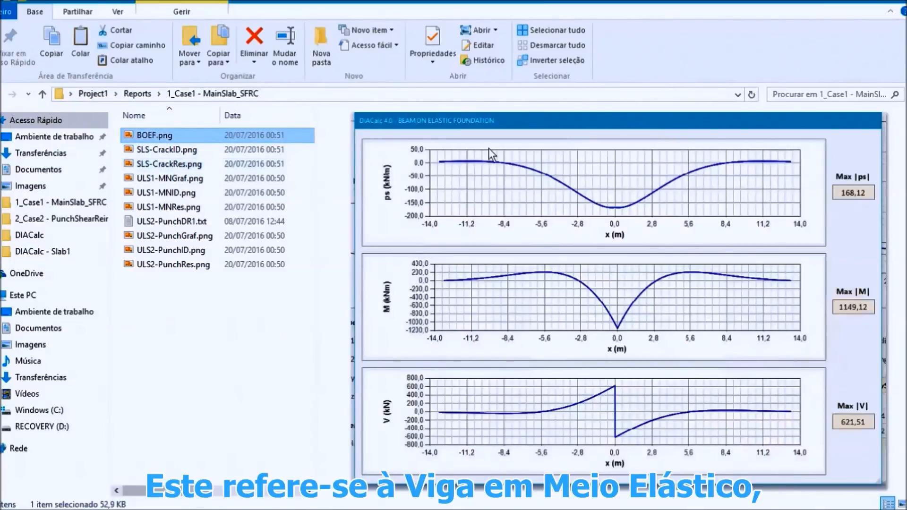
click(166, 150)
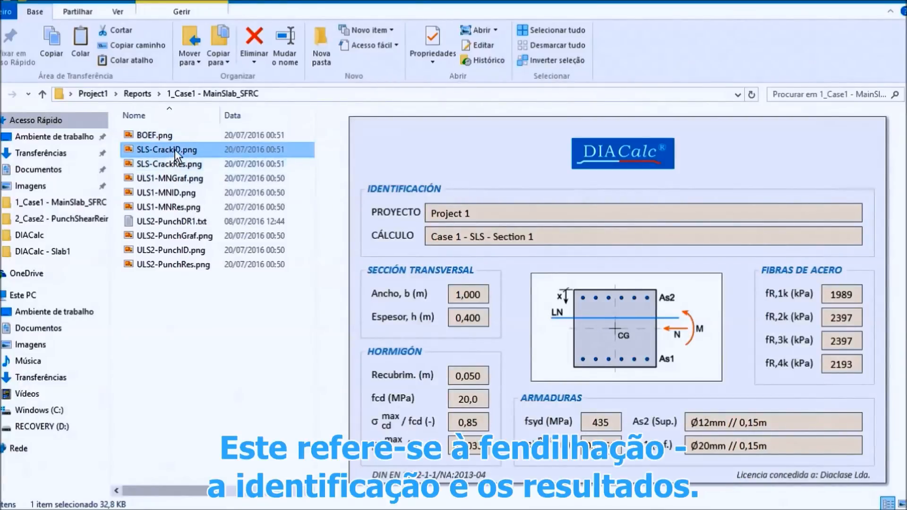
click(169, 163)
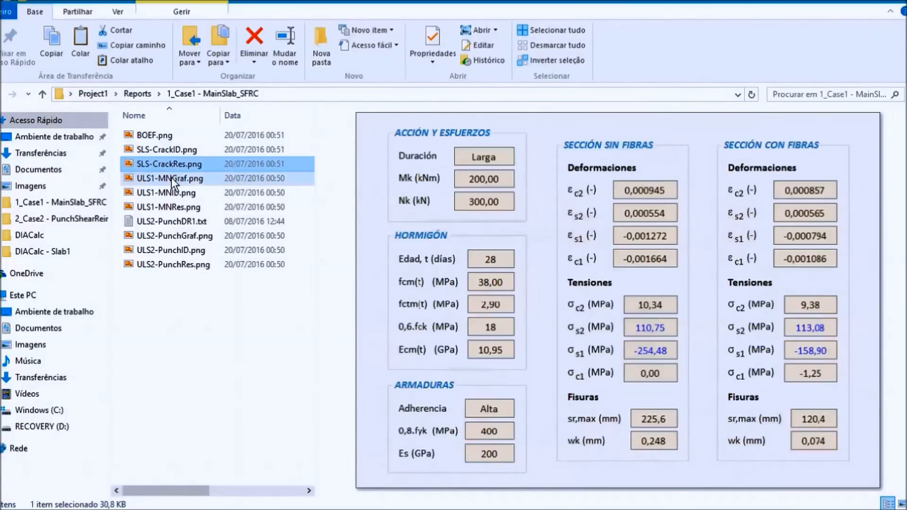
Preview the bending report's graph, identification and results images ULS1-MNGraf.png, ULS1-MNID.png and ULS1-MNRes.png
click(171, 179)
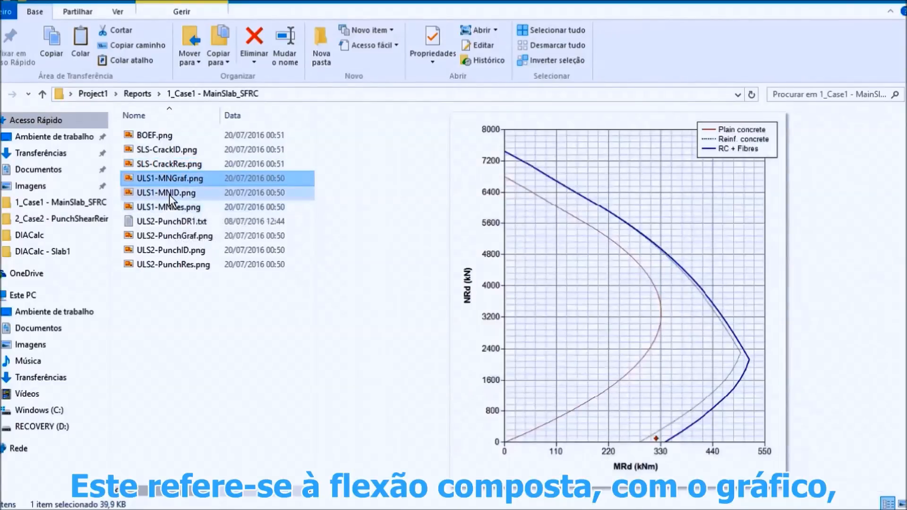
click(167, 192)
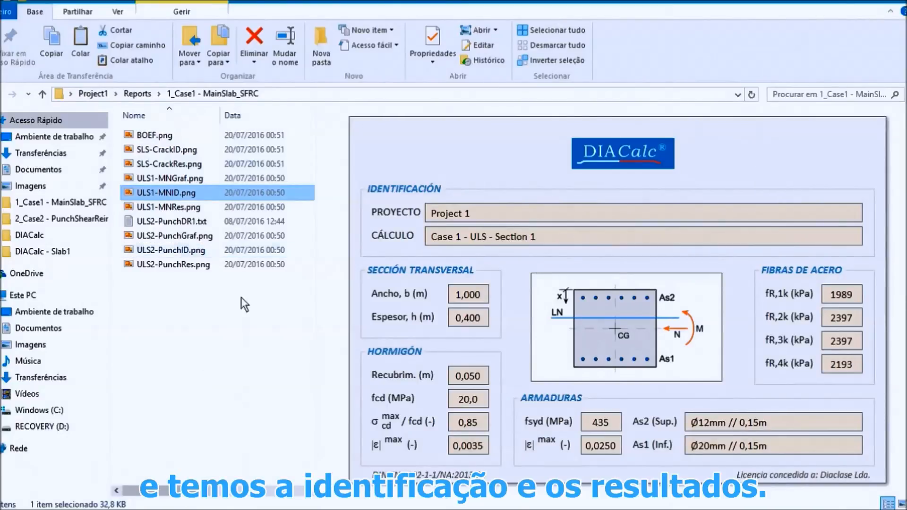
click(179, 208)
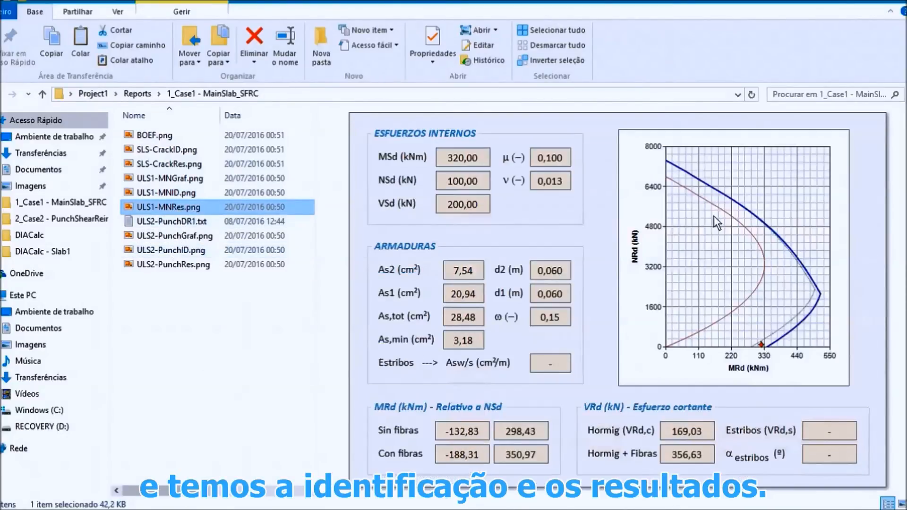
Preview the punching shear files: the ULS2-PunchDR1.txt reinforcement report and the ULS2 graph, identification and results images
click(171, 221)
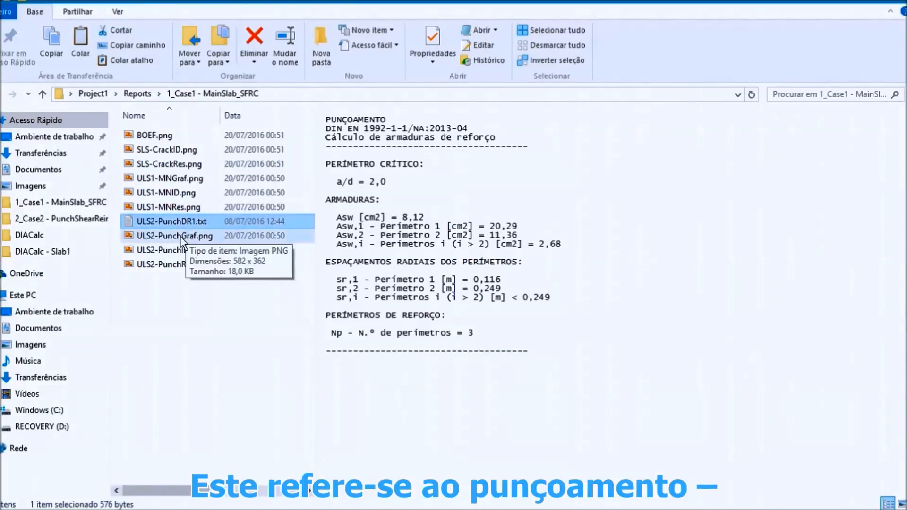
click(180, 236)
click(163, 251)
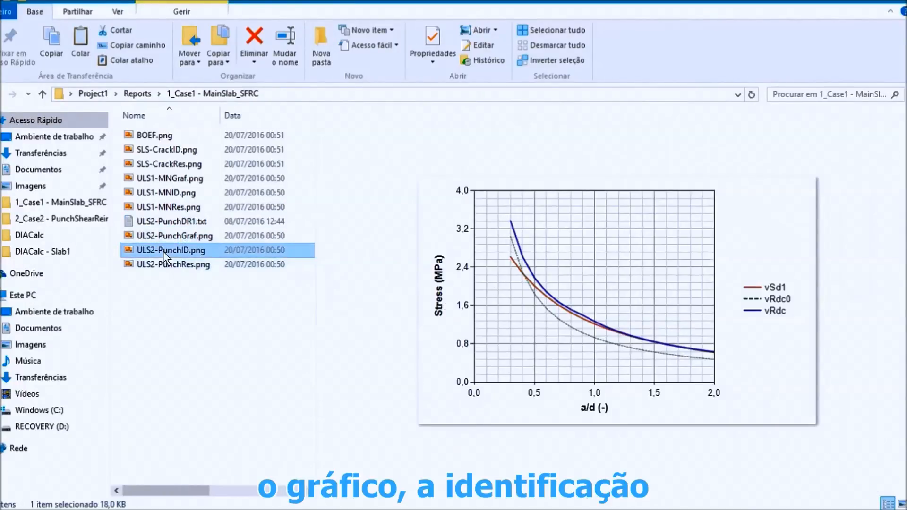
click(172, 265)
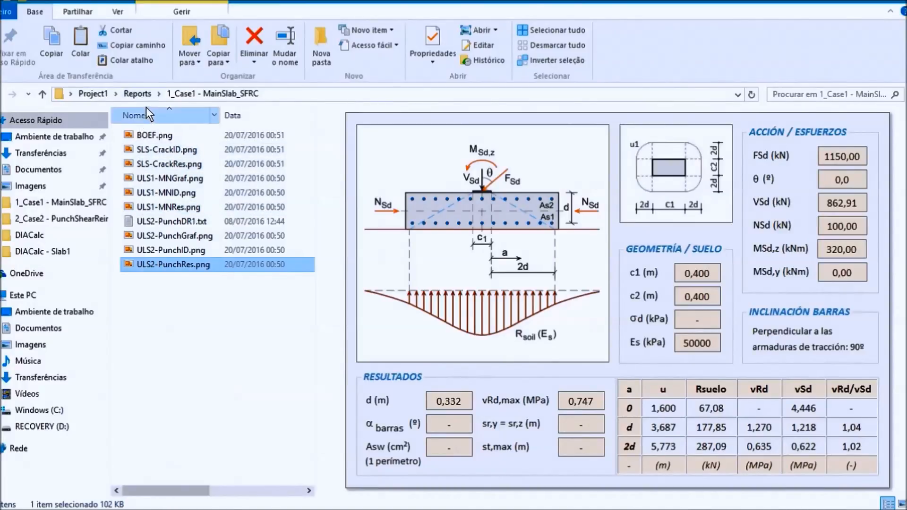
Open the 2_Case2 - PunchShearReinf folder in Reports and switch to the Word annex for Project 1 – Case 2
click(142, 94)
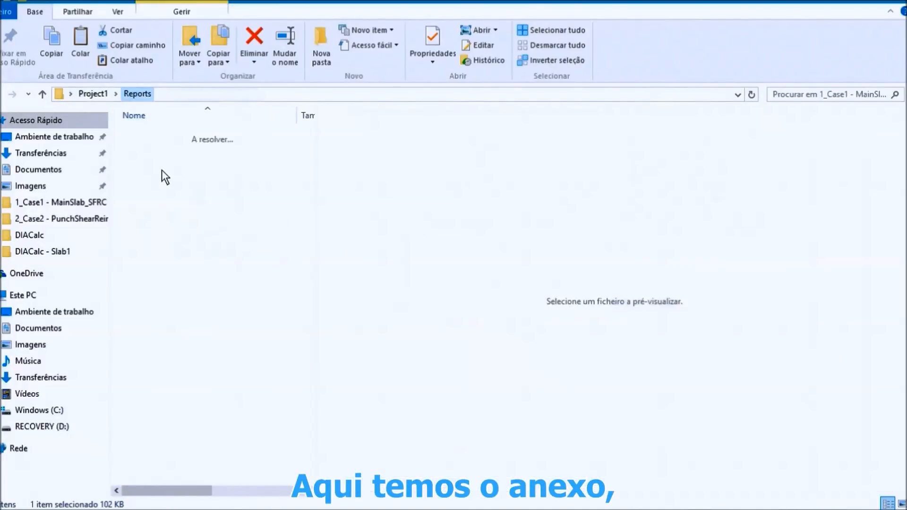
double_click(160, 164)
key(alt+Tab)
key(alt+Tab)
key(alt+shift+Tab)
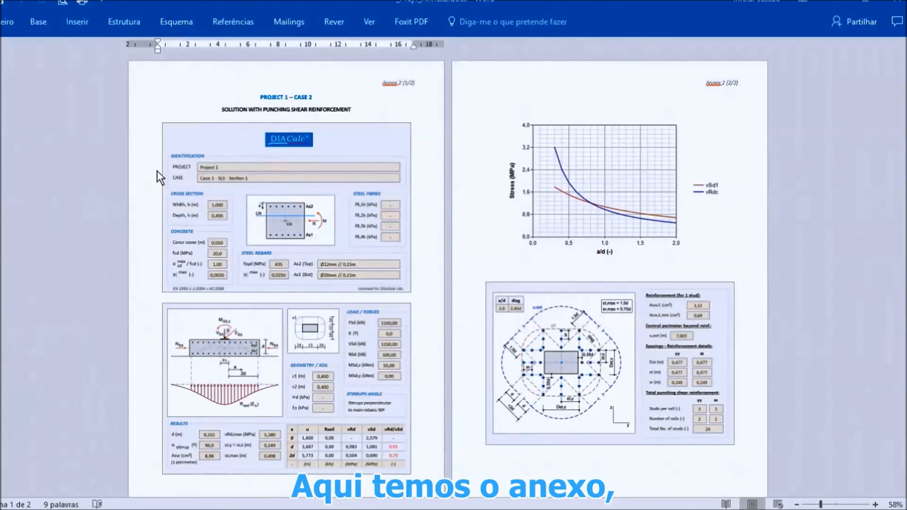